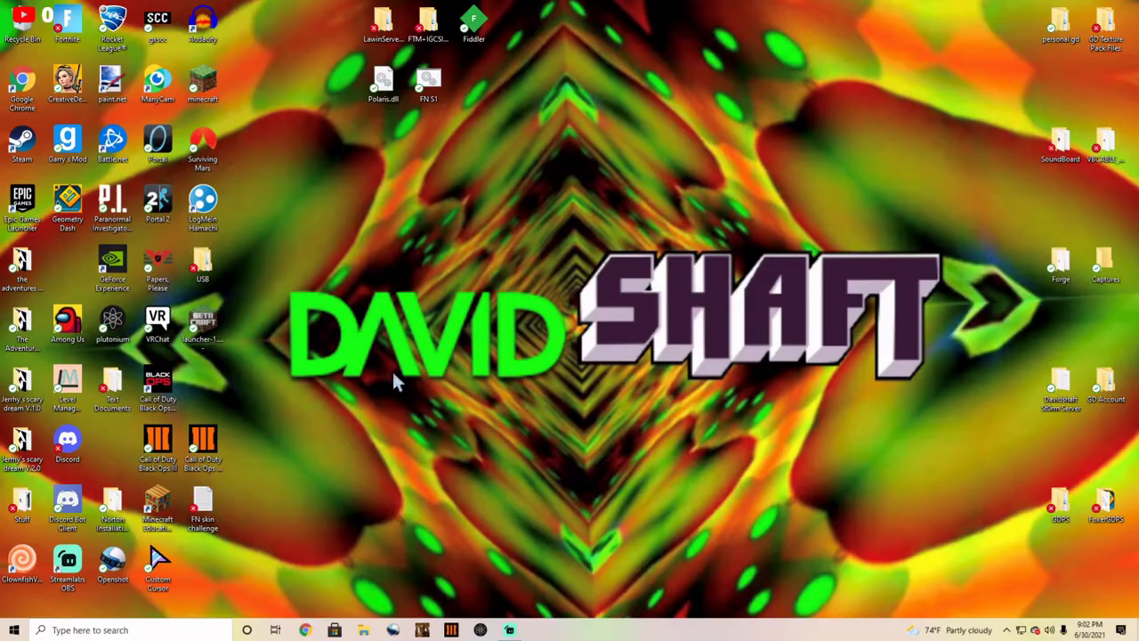
Step: Load the St0rm.zip MediaFire page in Chrome, start the 190.53MB download, and minimize Chrome
{"action": "left_click", "coordinate": [305, 630]}
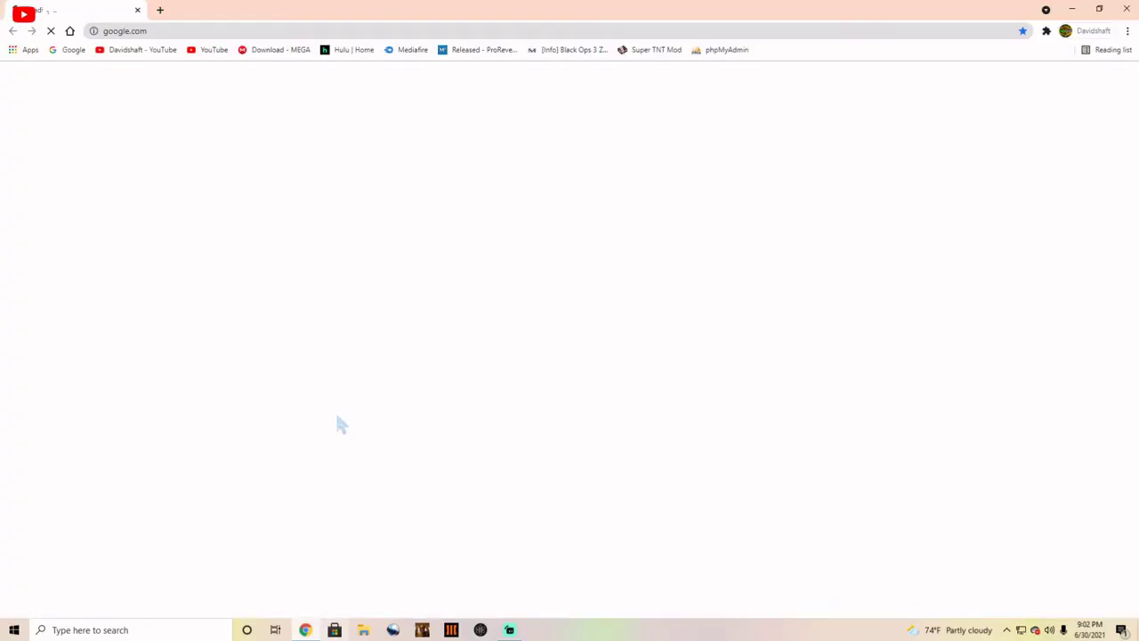
{"action": "left_click", "coordinate": [245, 33]}
{"action": "type", "text": "https://www.mediafire.com/file/ko0tea90ssxxgoe/St0rm.zip/file"}
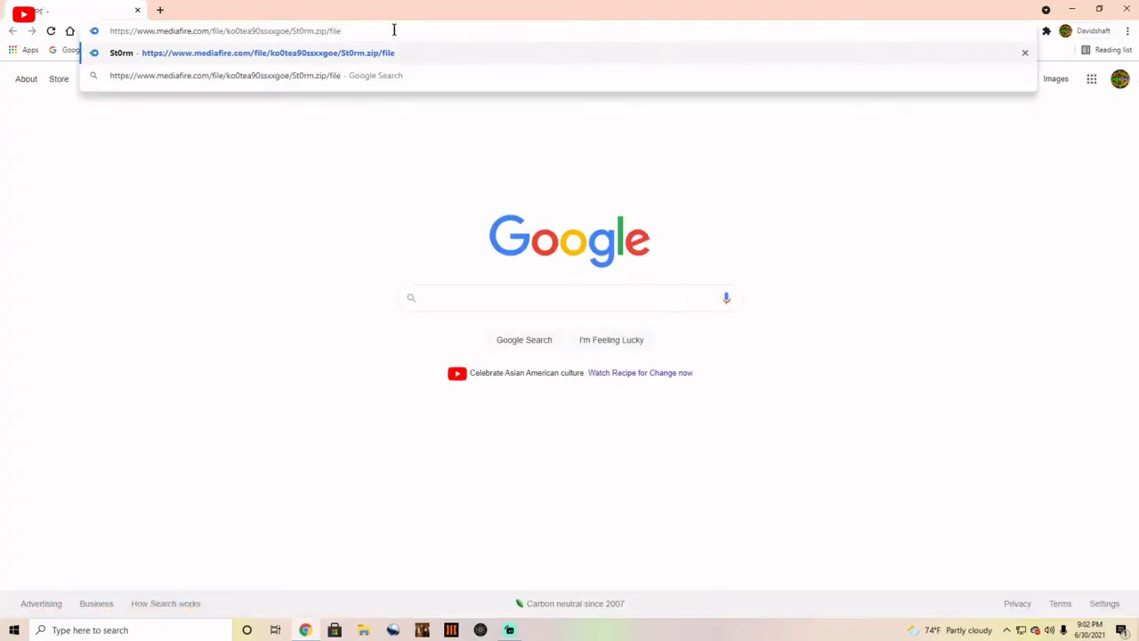
{"action": "key", "text": "Return"}
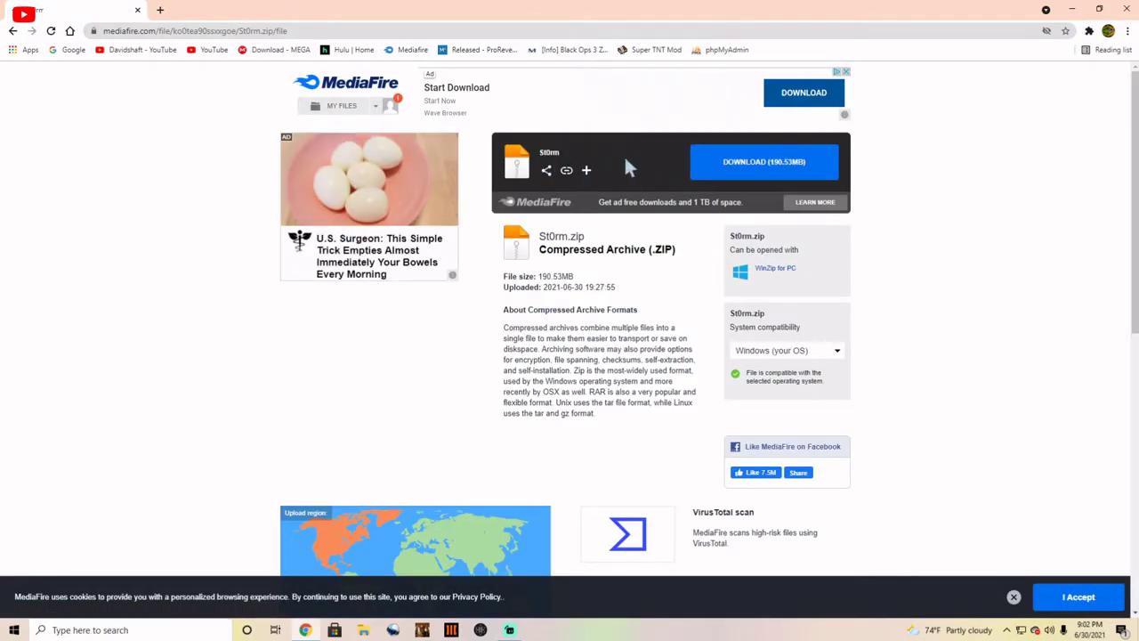
{"action": "left_click", "coordinate": [700, 161]}
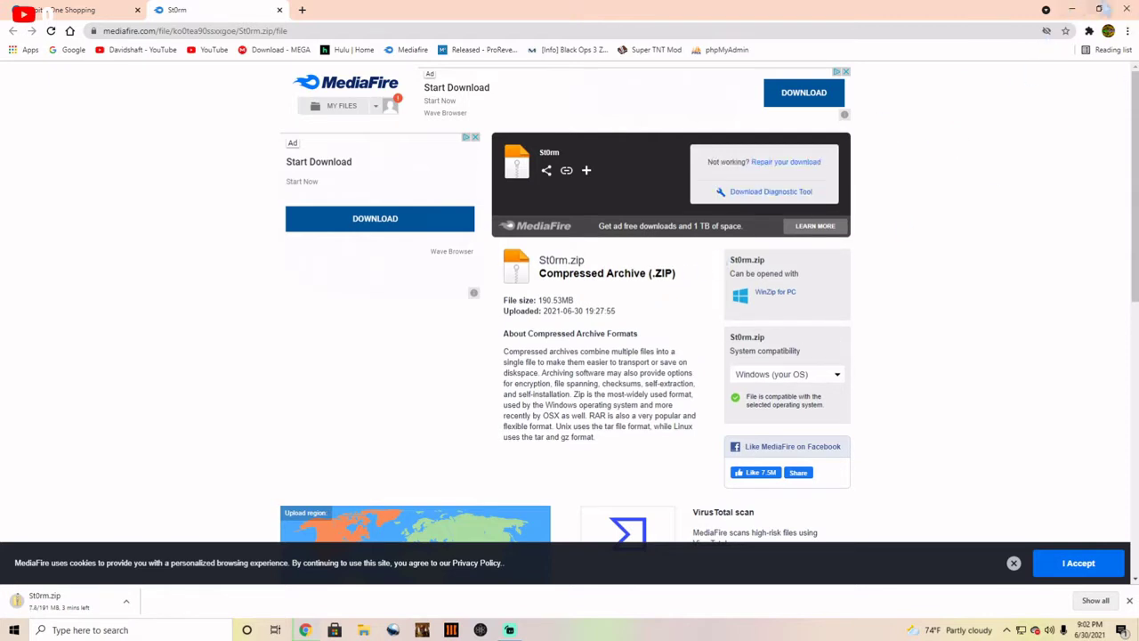
{"action": "left_click", "coordinate": [1073, 9]}
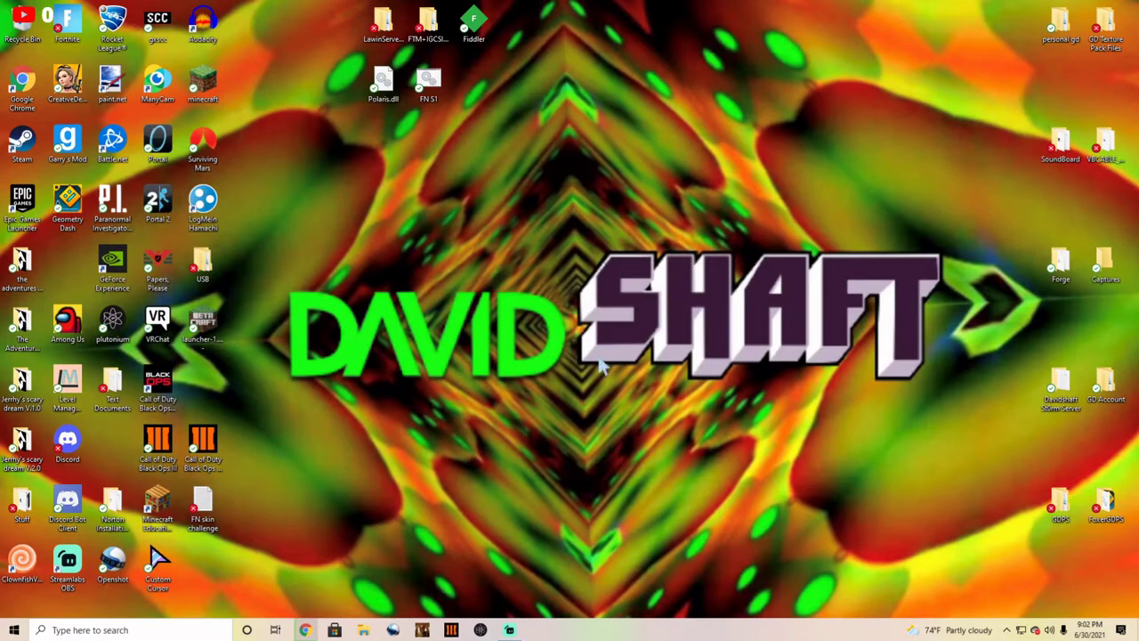
Step: Create a new desktop folder named St0rm
{"action": "right_click", "coordinate": [586, 343]}
{"action": "mouse_move", "coordinate": [648, 551]}
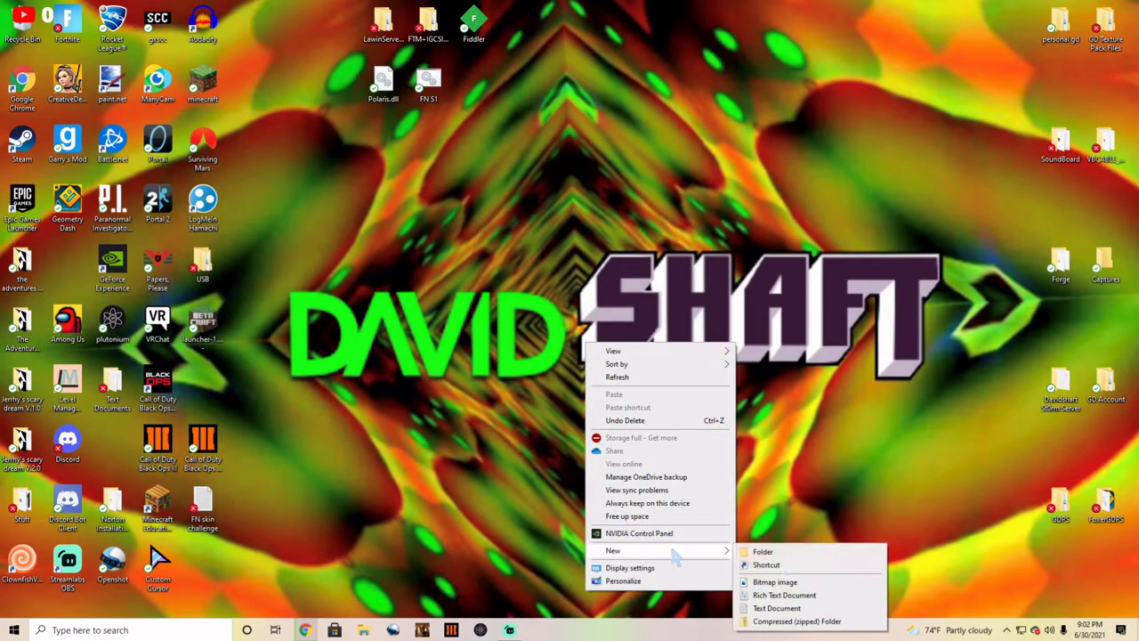
{"action": "left_click", "coordinate": [752, 550]}
{"action": "type", "text": "S"}
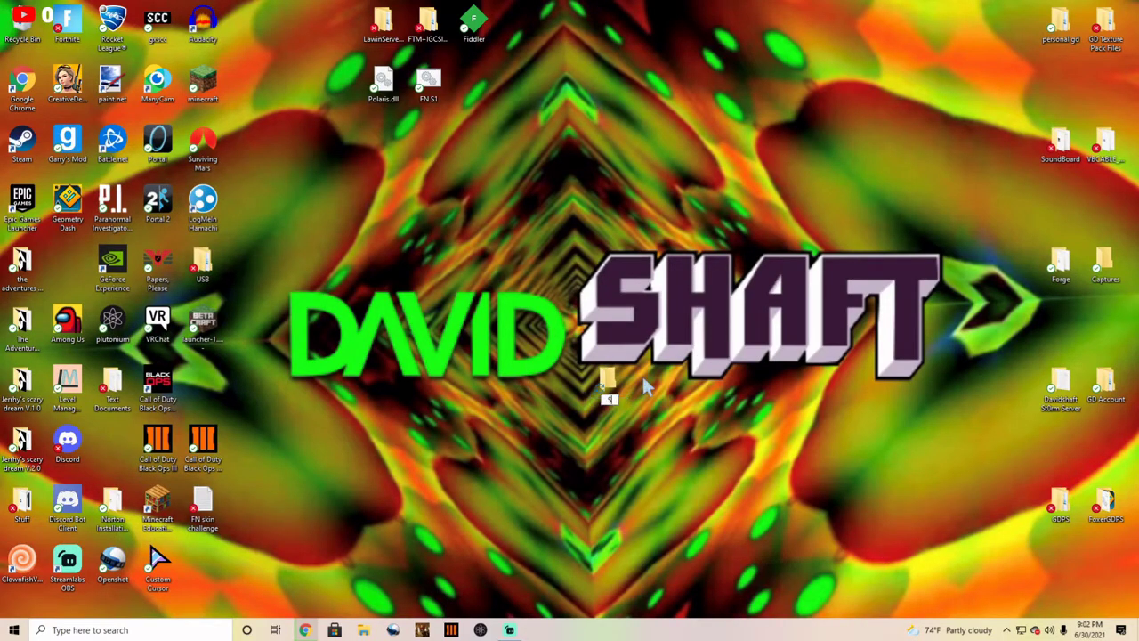
{"action": "type", "text": "t0rm"}
{"action": "key", "text": "Return"}
Step: Reposition the St0rm folder, finally placing it on the left side of the desktop
{"action": "left_click_drag", "start_coordinate": [608, 381], "coordinate": [563, 322]}
{"action": "left_click", "coordinate": [595, 417]}
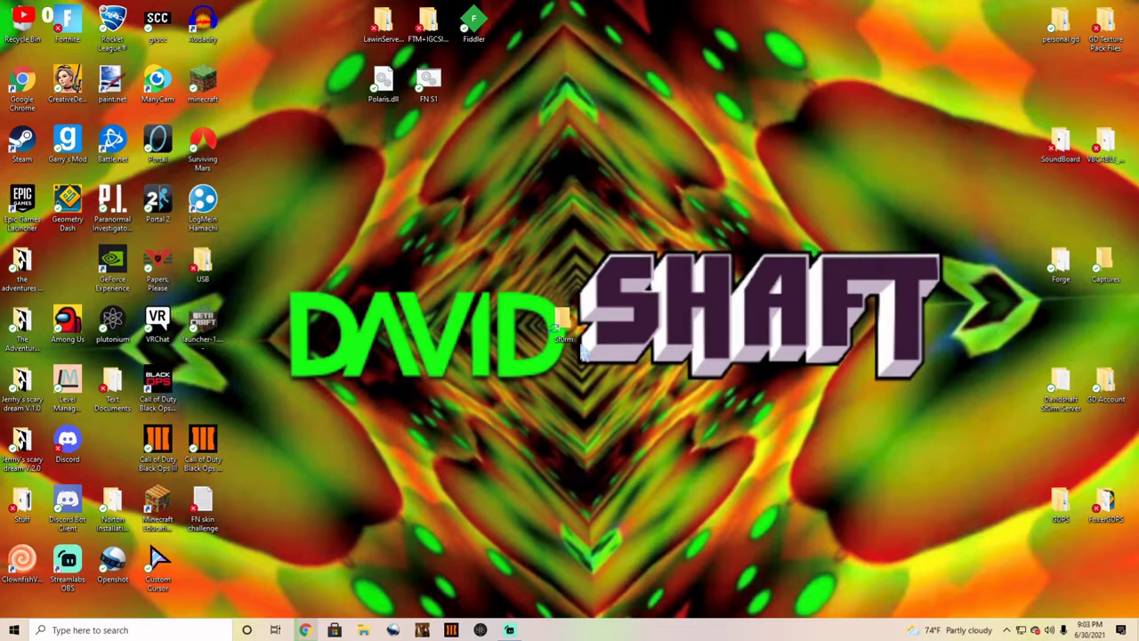
{"action": "left_click_drag", "start_coordinate": [574, 331], "coordinate": [78, 292]}
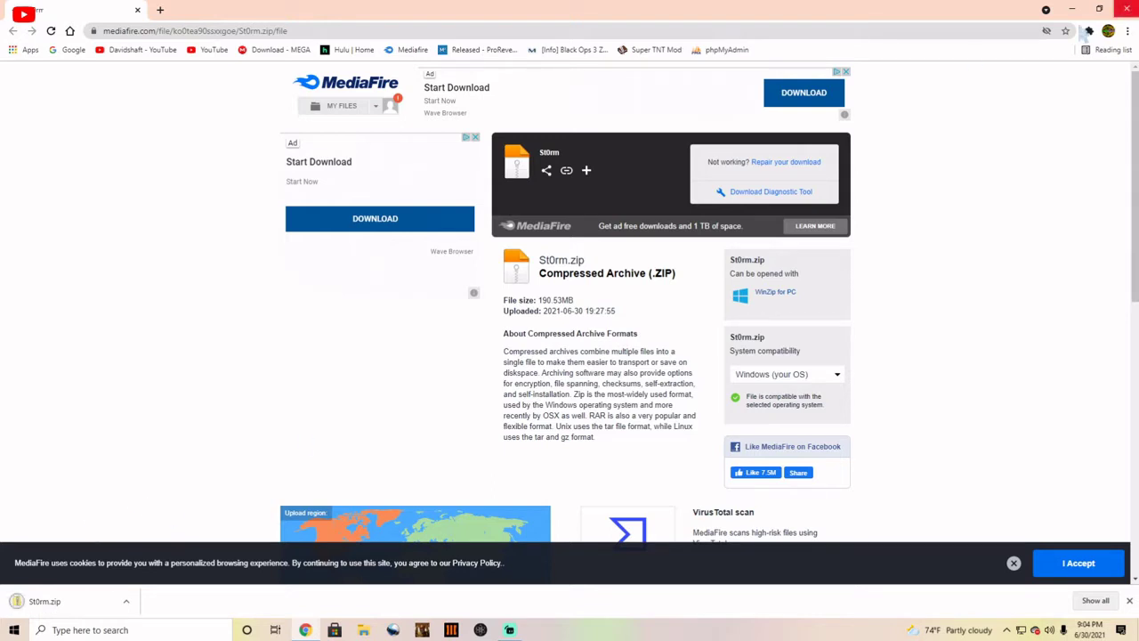
Step: Move the downloaded St0rm.zip from Downloads to the desktop and close the Downloads window
{"action": "left_click", "coordinate": [125, 601]}
{"action": "left_click", "coordinate": [161, 561]}
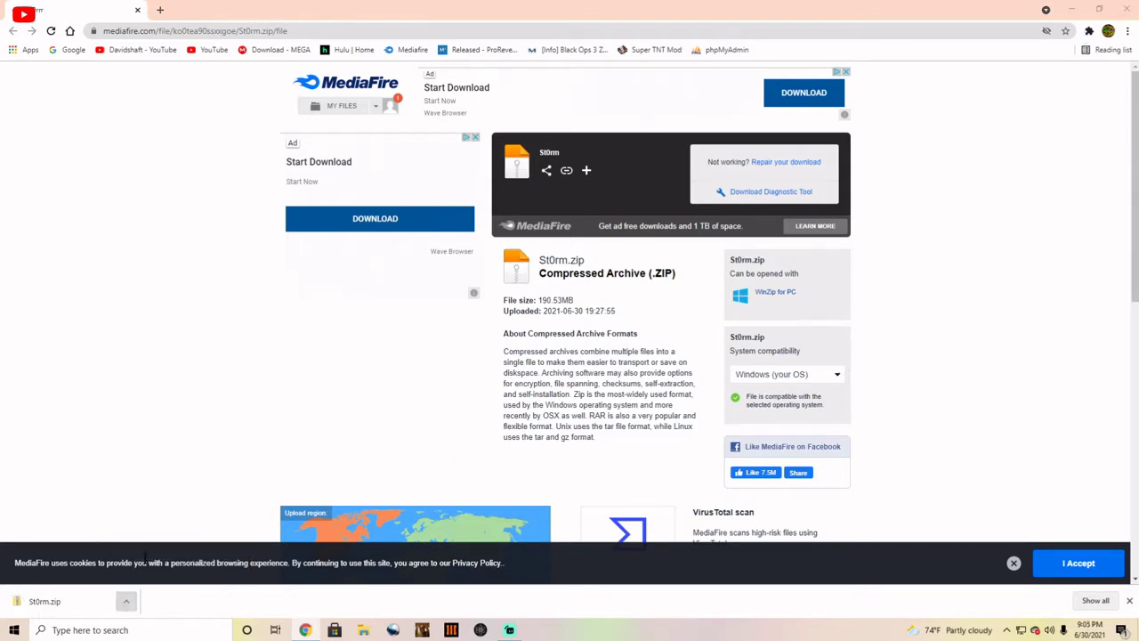
{"action": "left_click_drag", "start_coordinate": [480, 284], "coordinate": [569, 408]}
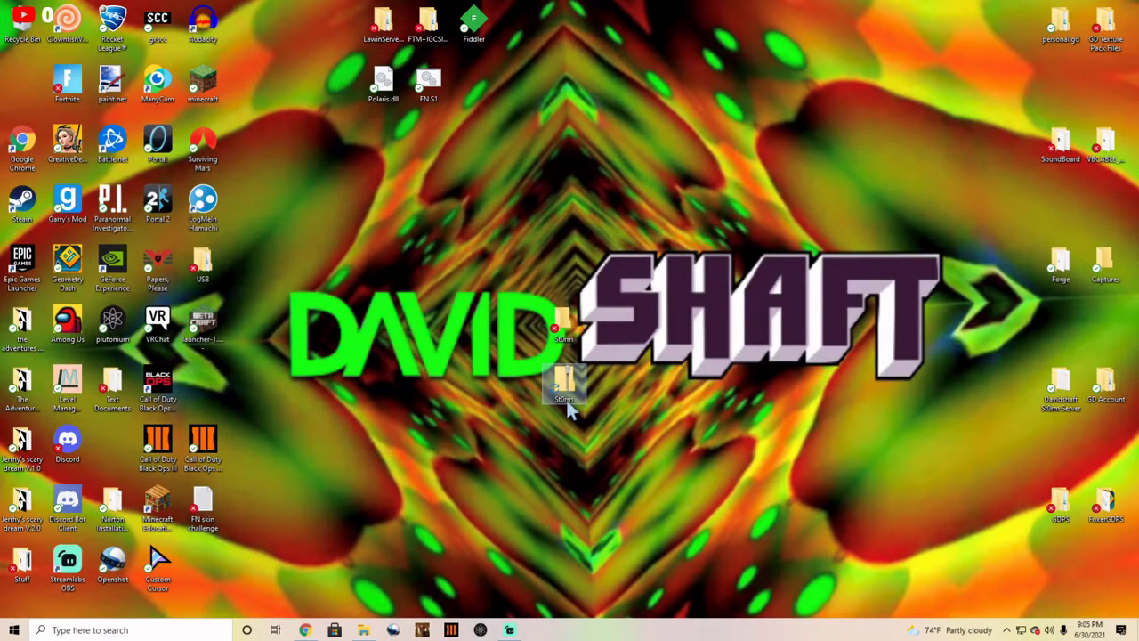
{"action": "left_click", "coordinate": [372, 629]}
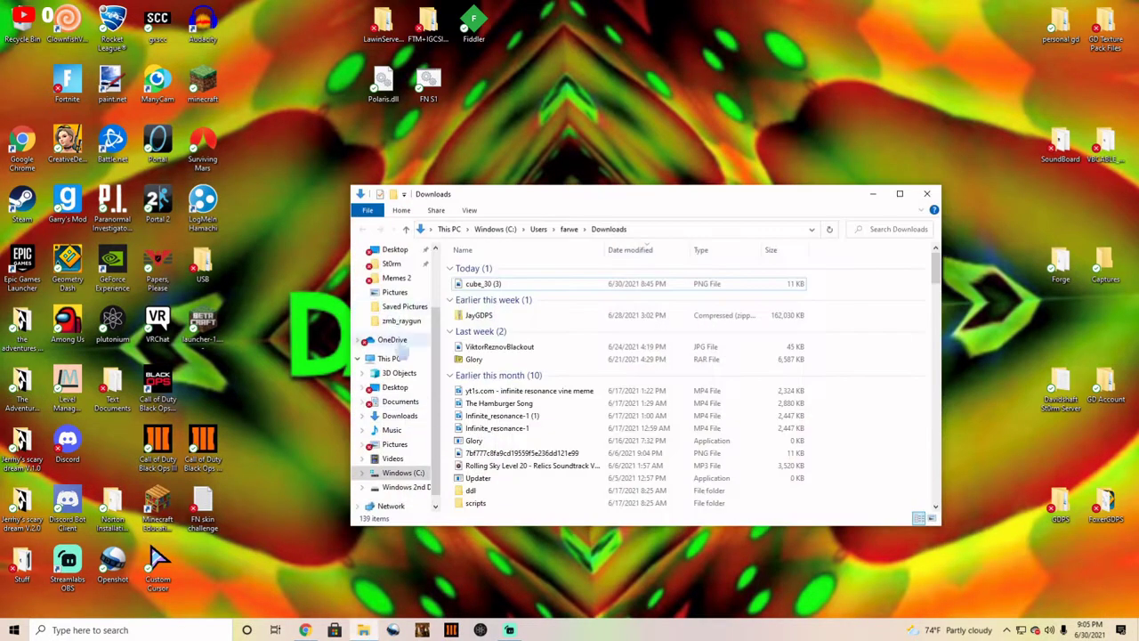
{"action": "left_click", "coordinate": [927, 194]}
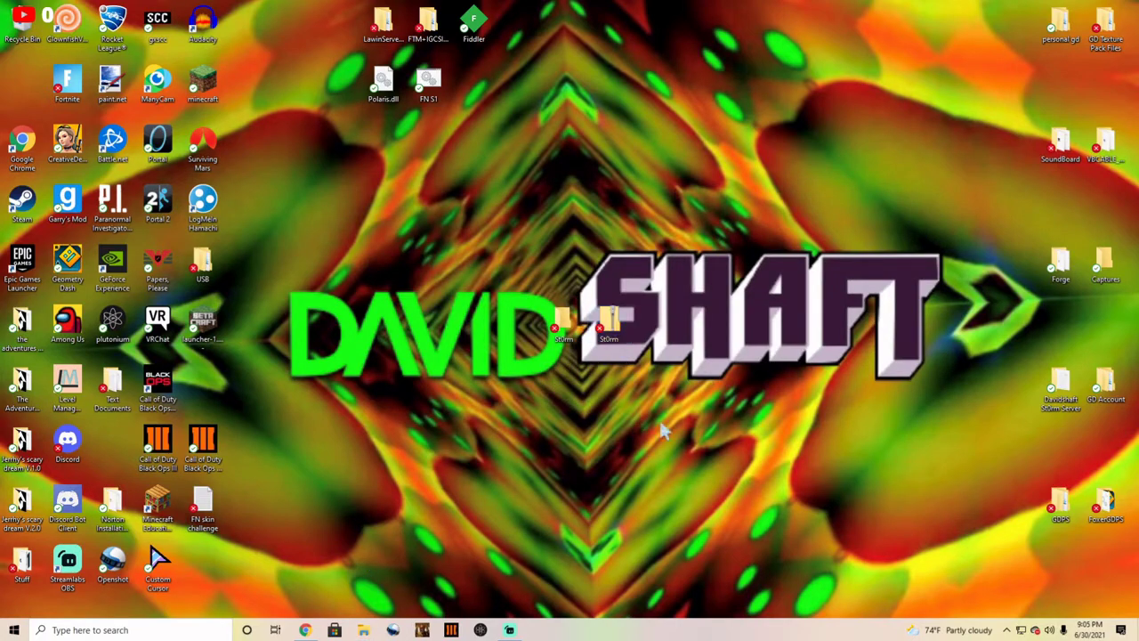
{"action": "left_click", "coordinate": [304, 630]}
{"action": "left_click", "coordinate": [304, 629]}
Step: Extract all of St0rm.zip into the desktop St0rm folder
{"action": "double_click", "coordinate": [608, 327]}
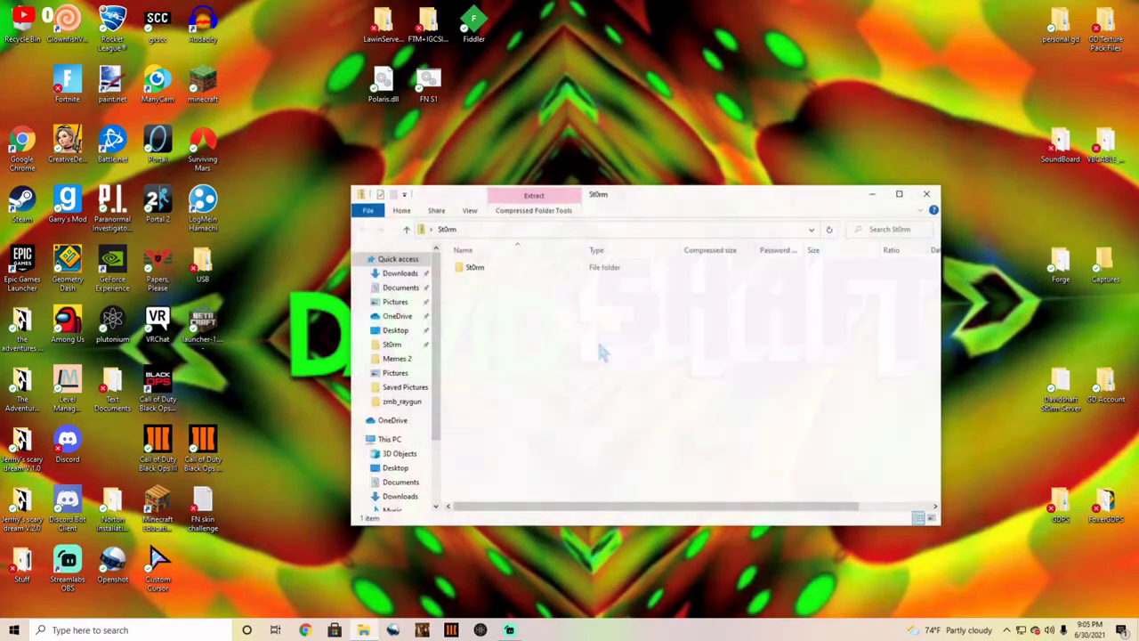
{"action": "left_click", "coordinate": [927, 194]}
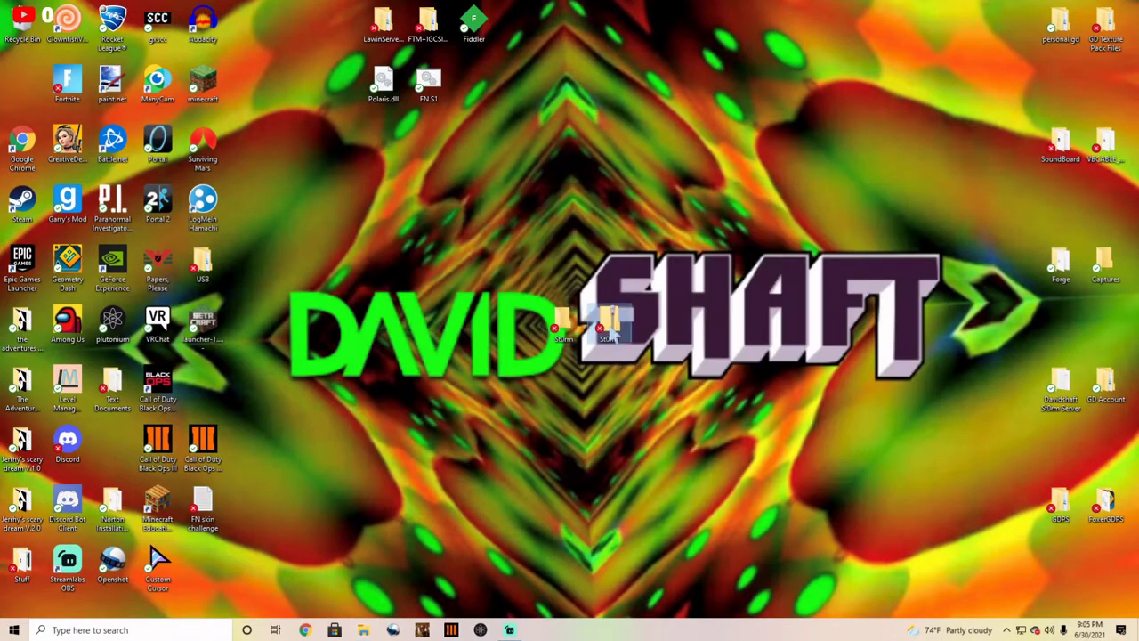
{"action": "right_click", "coordinate": [611, 326]}
{"action": "left_click", "coordinate": [644, 305]}
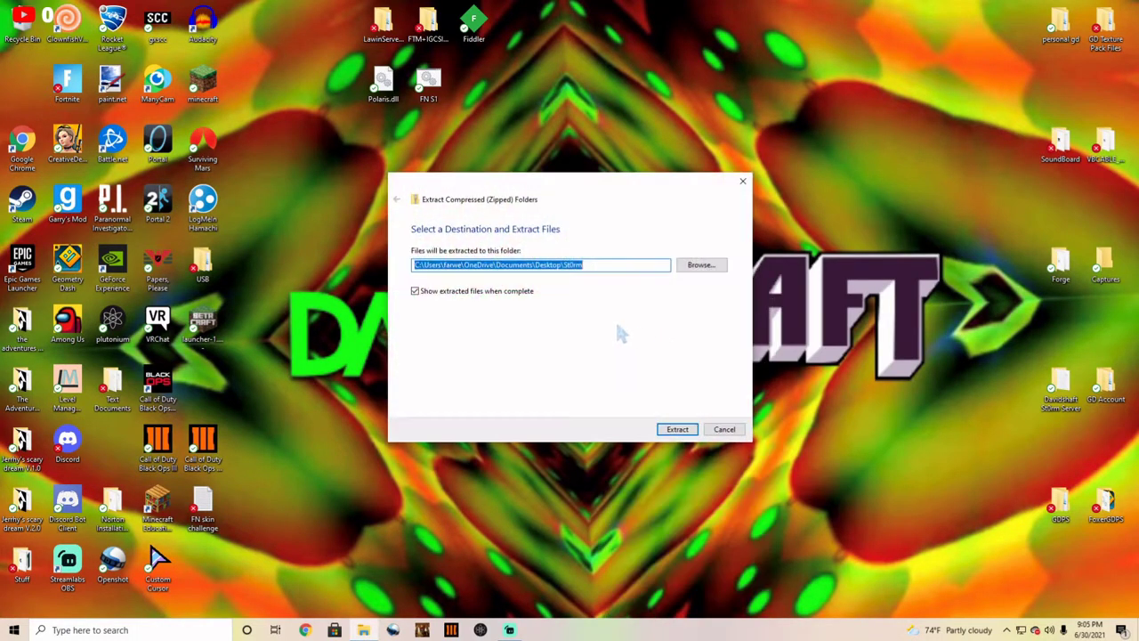
{"action": "left_click", "coordinate": [678, 430]}
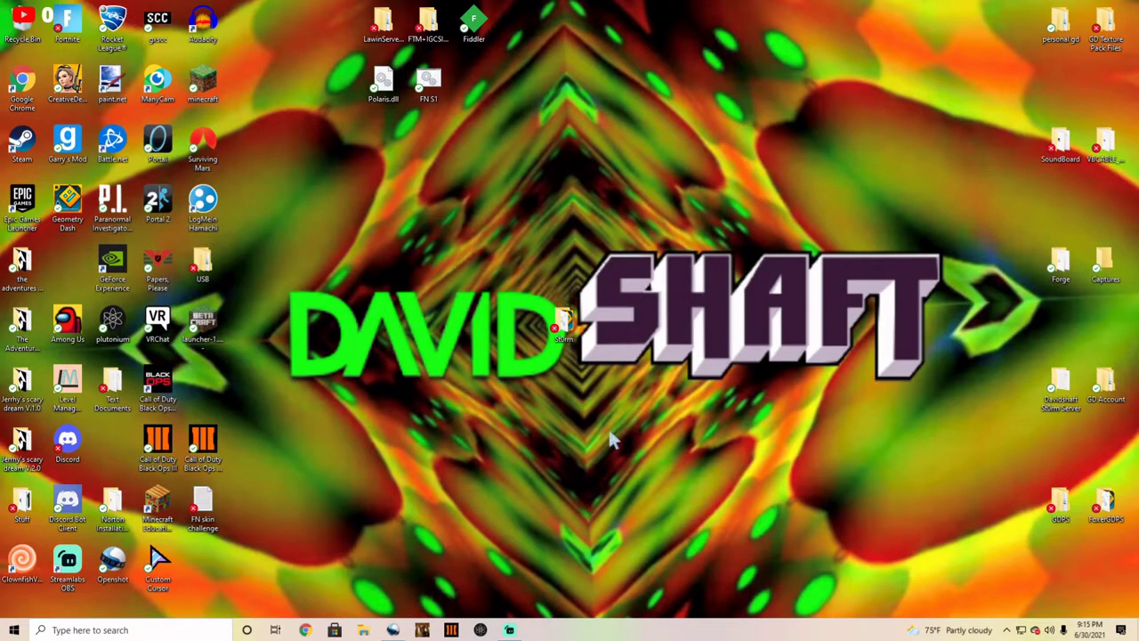
Step: Open the extracted St0rm folder and run the St0rm app, allowing it through SmartScreen with Run anyway
{"action": "mouse_move", "coordinate": [562, 327]}
{"action": "left_mouse_down"}
{"action": "mouse_move", "coordinate": [582, 331]}
{"action": "mouse_move", "coordinate": [570, 338]}
{"action": "mouse_move", "coordinate": [615, 331]}
{"action": "mouse_move", "coordinate": [29, 64]}
{"action": "mouse_move", "coordinate": [26, 43]}
{"action": "mouse_move", "coordinate": [374, 190]}
{"action": "mouse_move", "coordinate": [579, 345]}
{"action": "mouse_move", "coordinate": [570, 343]}
{"action": "left_mouse_up"}
{"action": "double_click", "coordinate": [564, 326]}
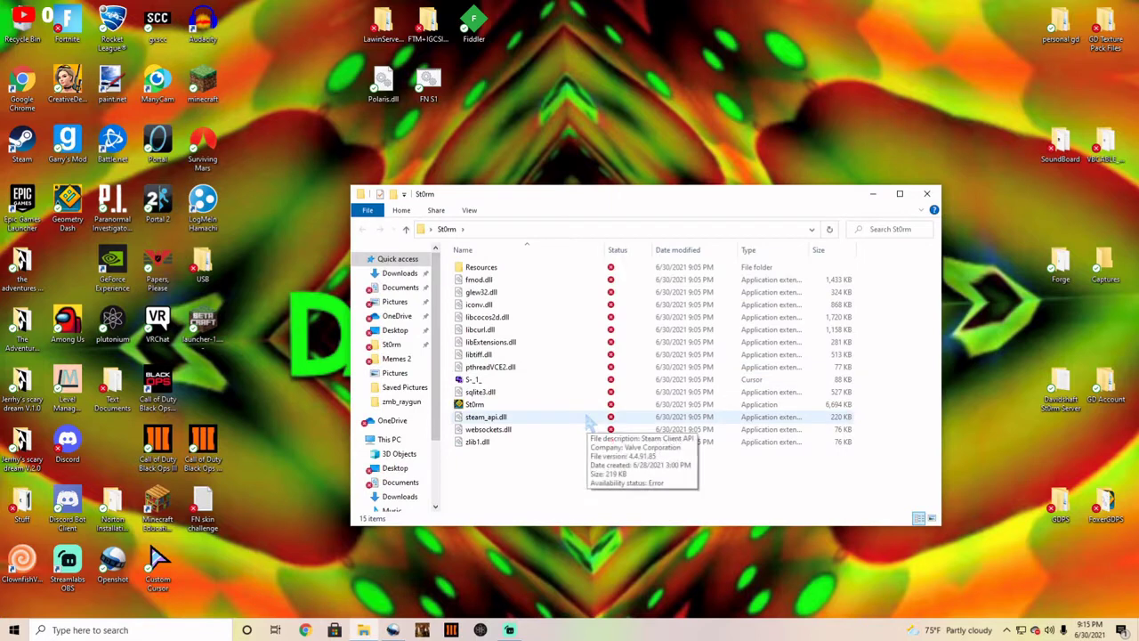
{"action": "left_click", "coordinate": [485, 380]}
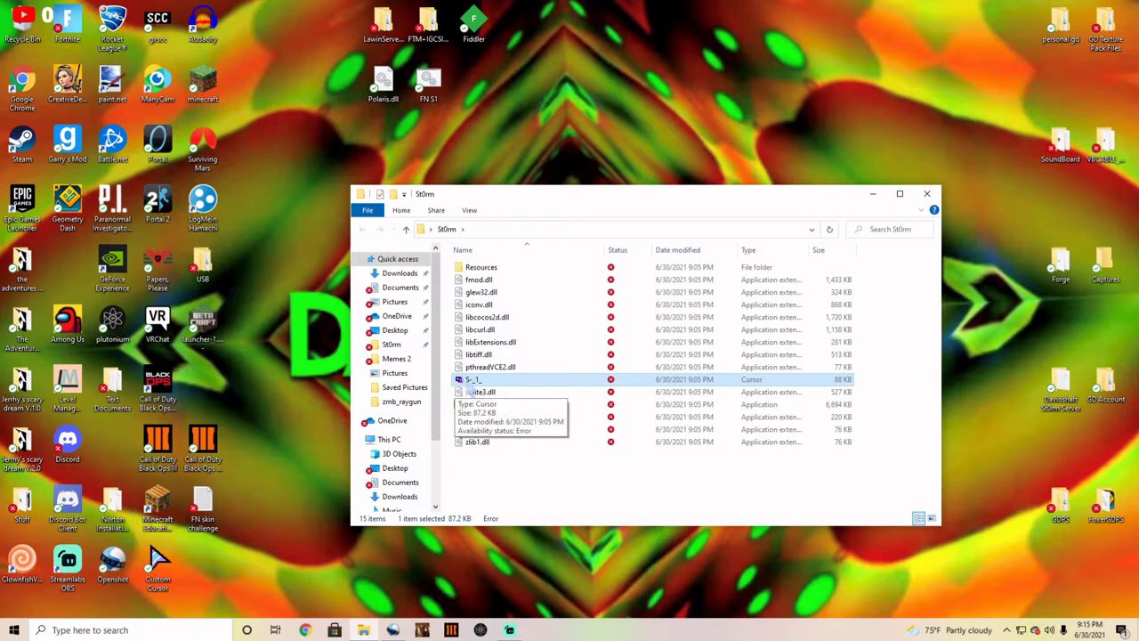
{"action": "left_click", "coordinate": [516, 473]}
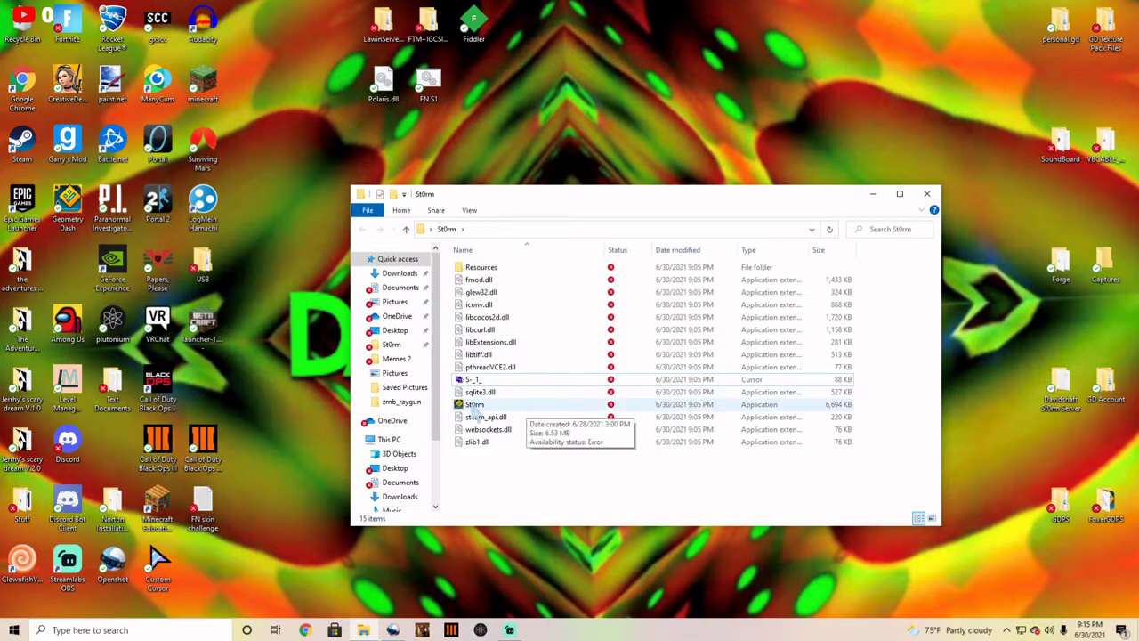
{"action": "double_click", "coordinate": [475, 406]}
{"action": "left_click", "coordinate": [442, 234]}
{"action": "left_click", "coordinate": [610, 423]}
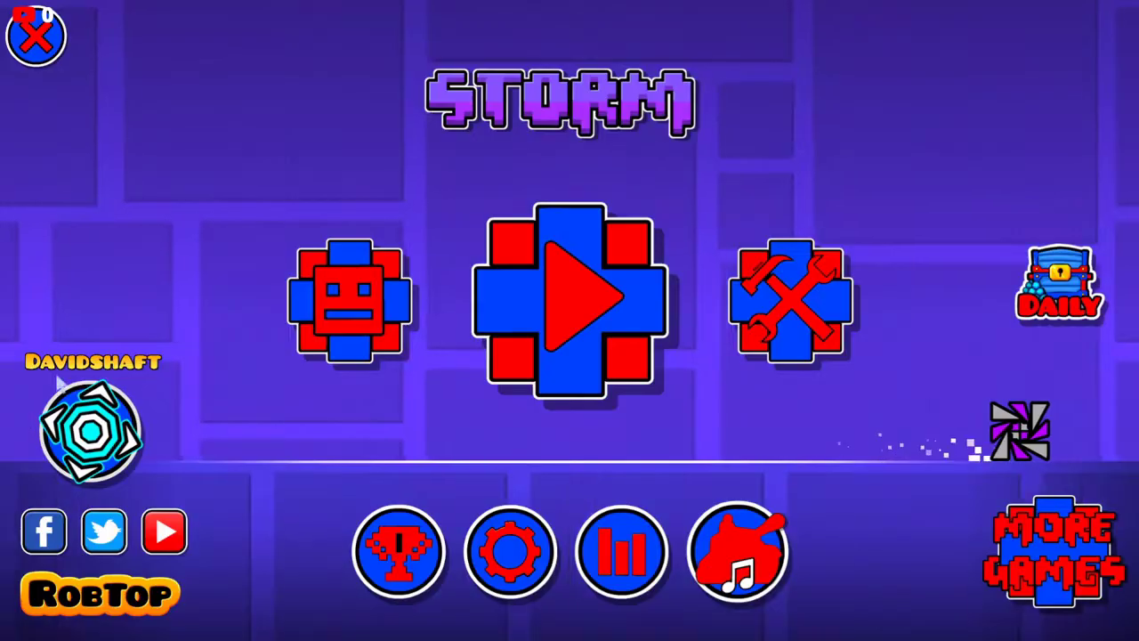
Step: View the signed-in player's profile in St0rm, close it, and quit the game
{"action": "left_click", "coordinate": [89, 431]}
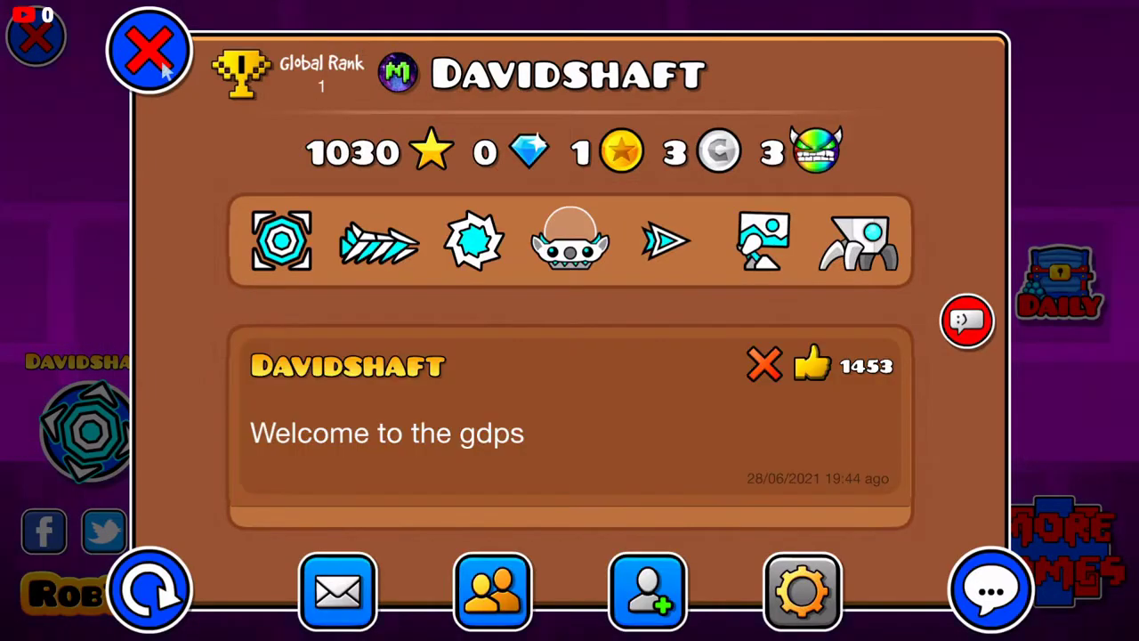
{"action": "key", "text": "Escape"}
{"action": "key", "text": "Escape"}
{"action": "key", "text": "Return"}
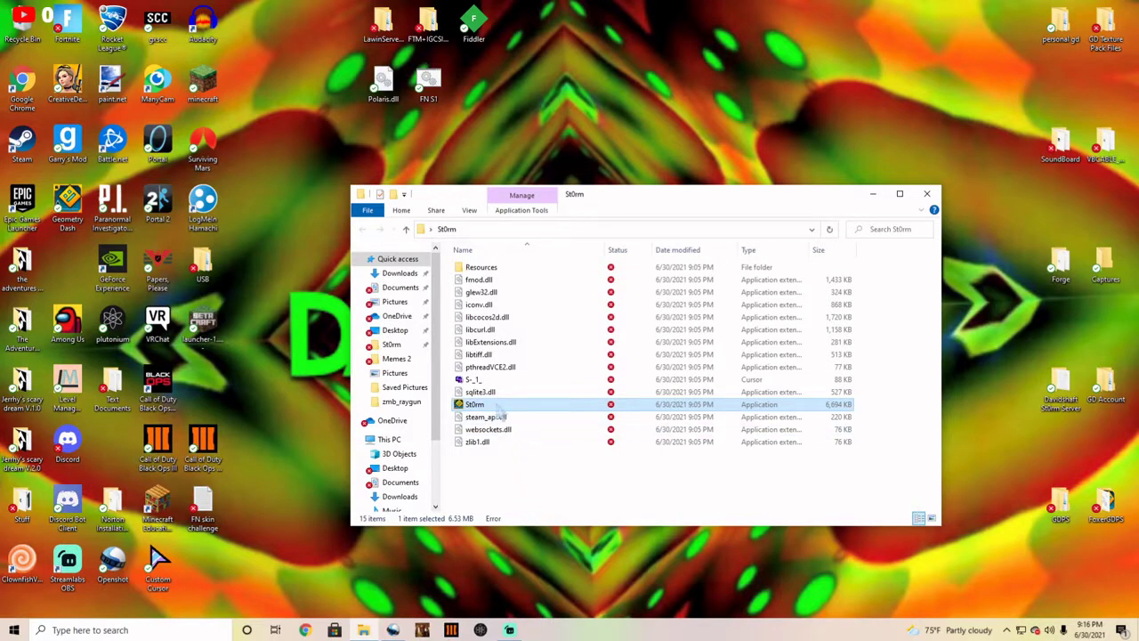
Step: Send St0rm.exe to the desktop as a shortcut and close the St0rm folder window
{"action": "right_click", "coordinate": [477, 409]}
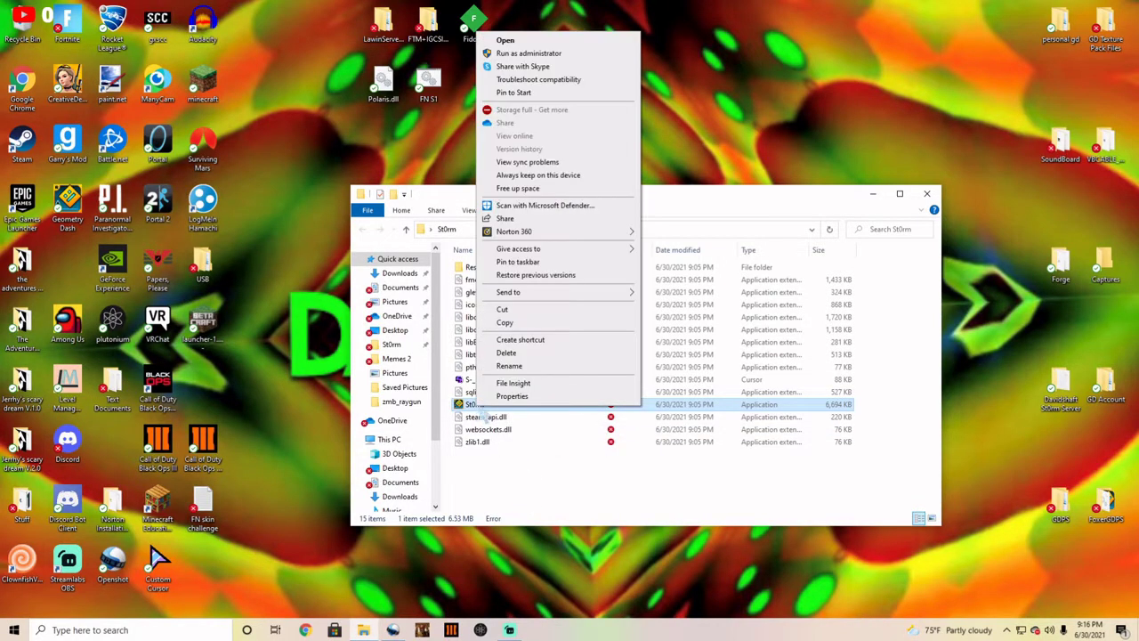
{"action": "mouse_move", "coordinate": [539, 297]}
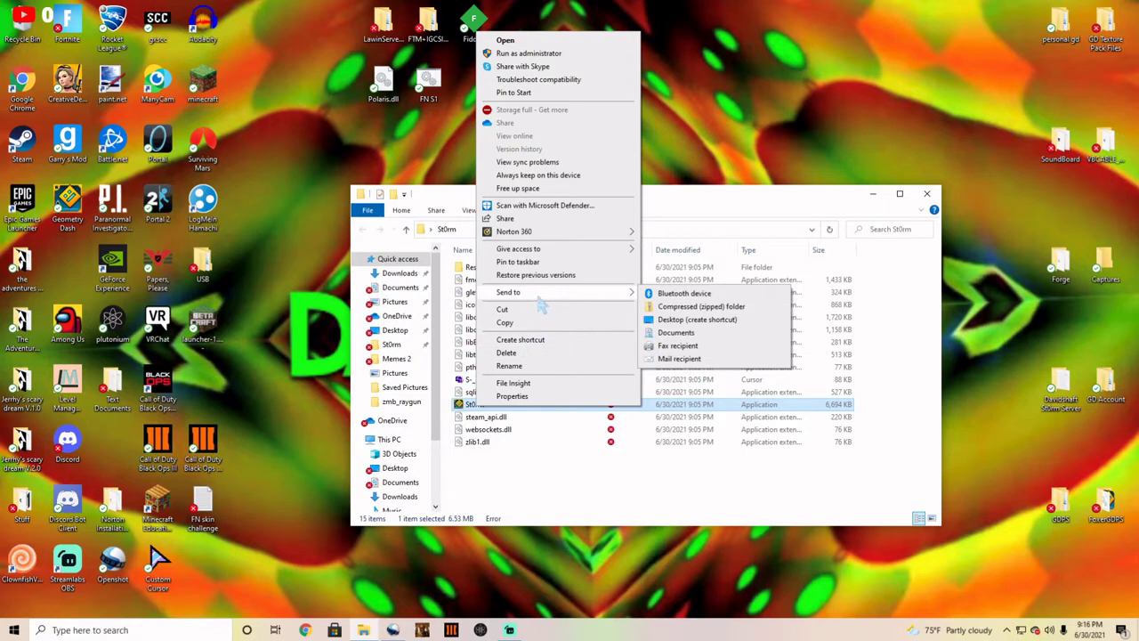
{"action": "left_click", "coordinate": [693, 320]}
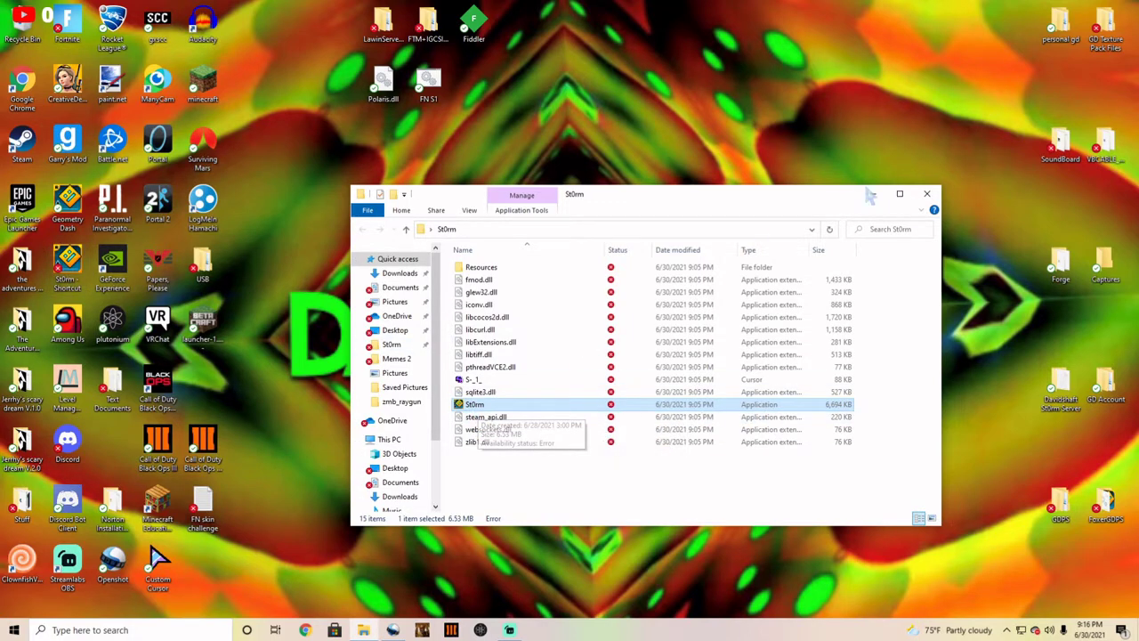
{"action": "left_click", "coordinate": [931, 197]}
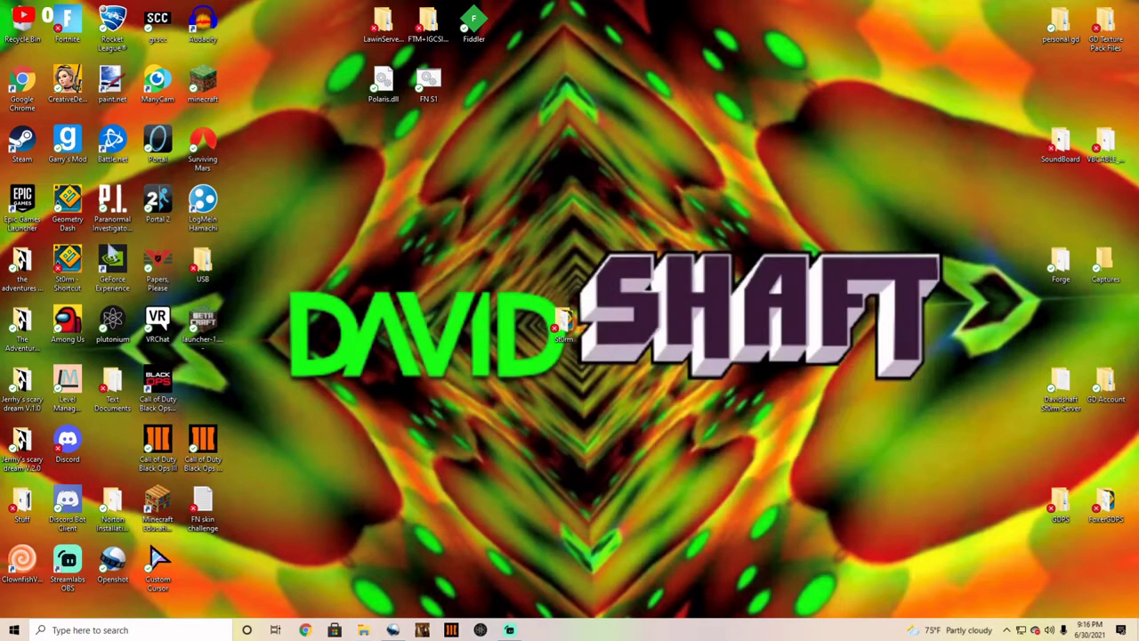
Step: Rename the desktop shortcut to St0rm by deleting its ' - Shortcut' suffix
{"action": "right_click", "coordinate": [73, 286]}
{"action": "left_click", "coordinate": [98, 578]}
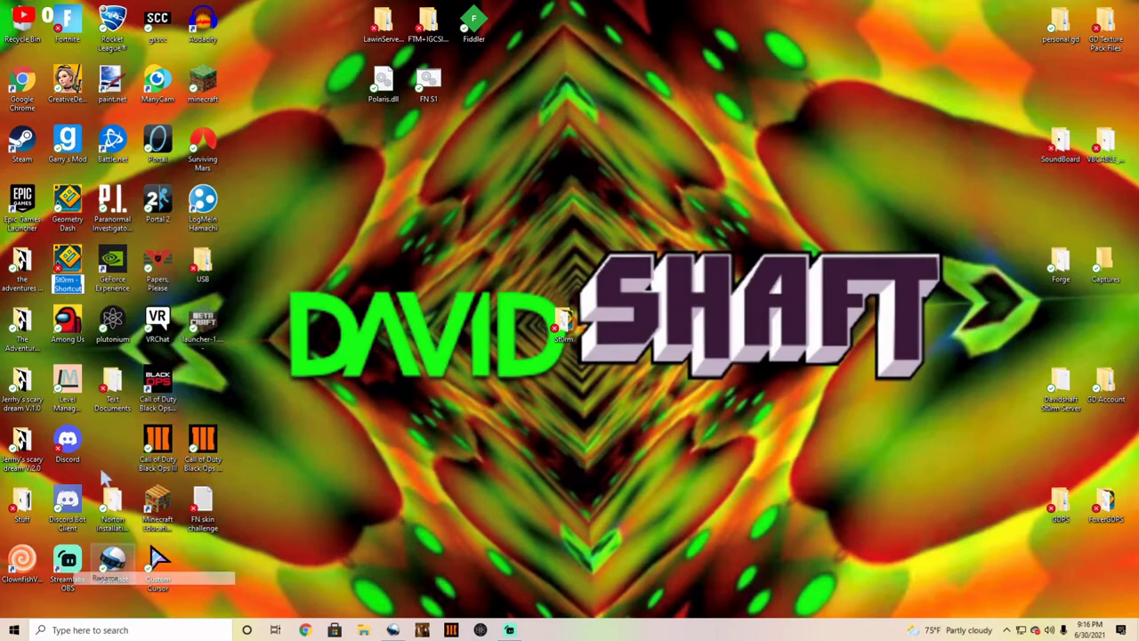
{"action": "left_click_drag", "start_coordinate": [82, 289], "coordinate": [74, 279]}
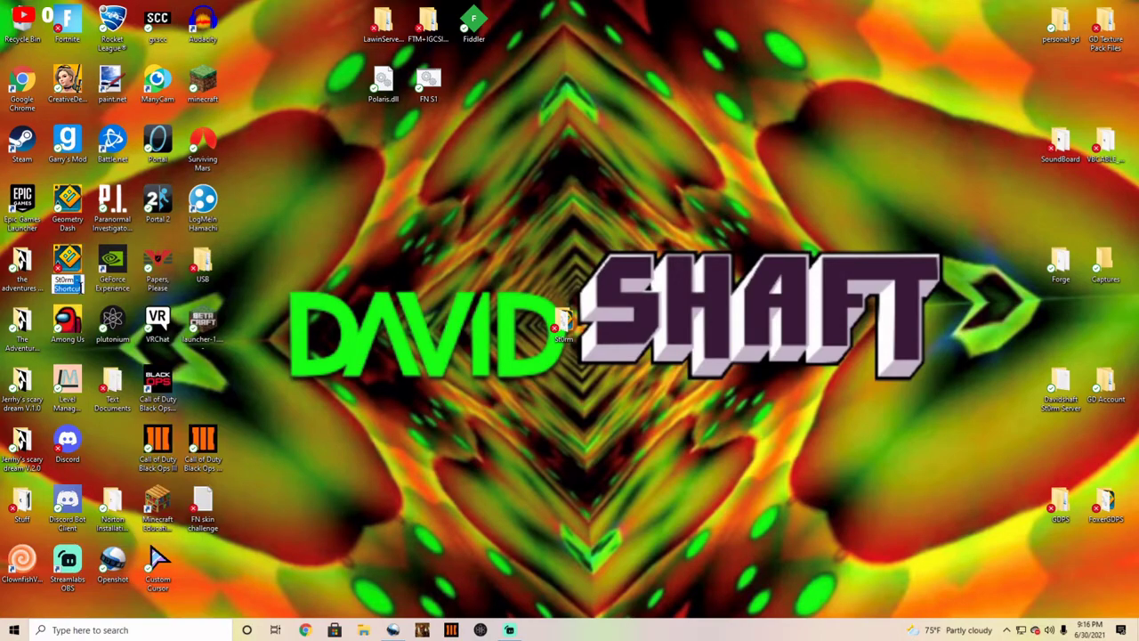
{"action": "key", "text": "BackSpace"}
{"action": "key", "text": "Return"}
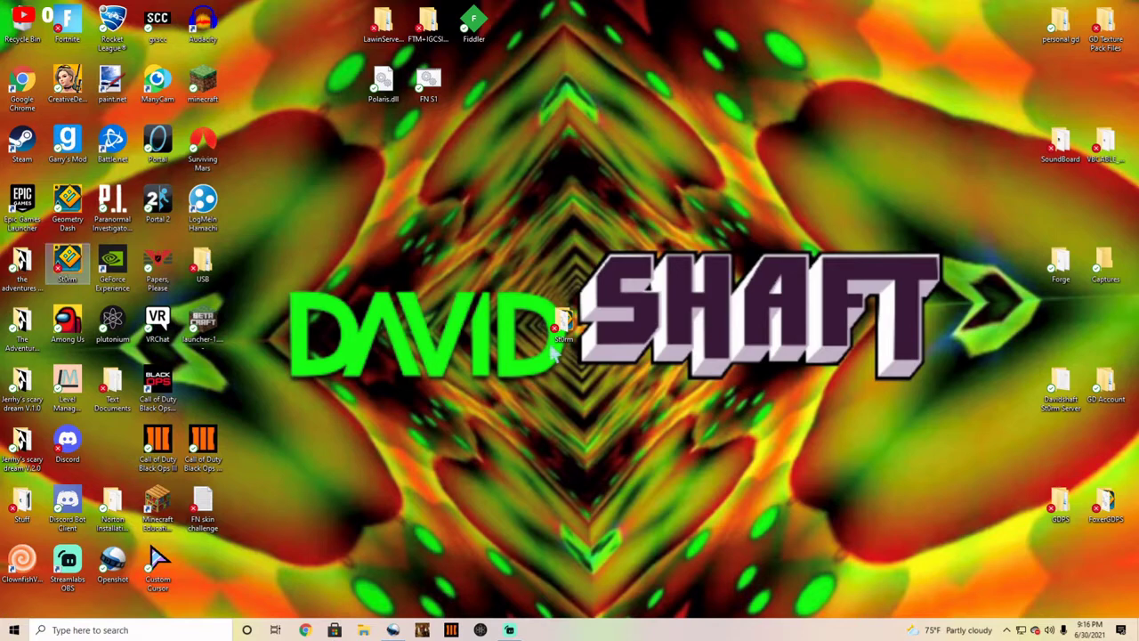
{"action": "left_click", "coordinate": [592, 309]}
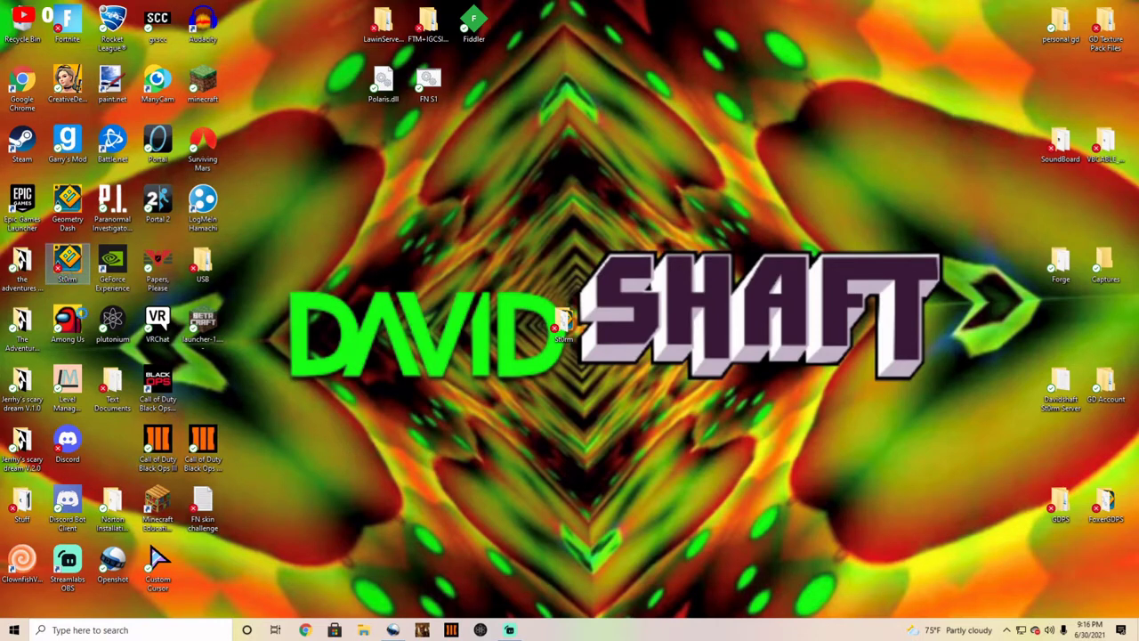
Step: Change the St0rm shortcut's icon to the purple icon from the S-_1_ cursor file and apply it
{"action": "right_click", "coordinate": [66, 258]}
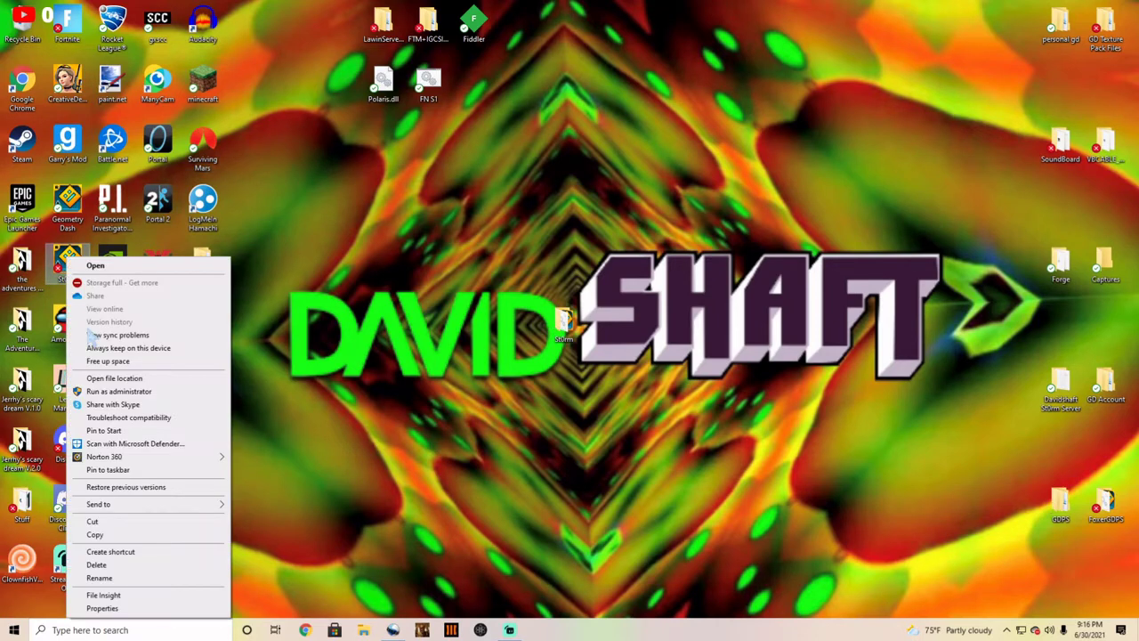
{"action": "left_click", "coordinate": [102, 608]}
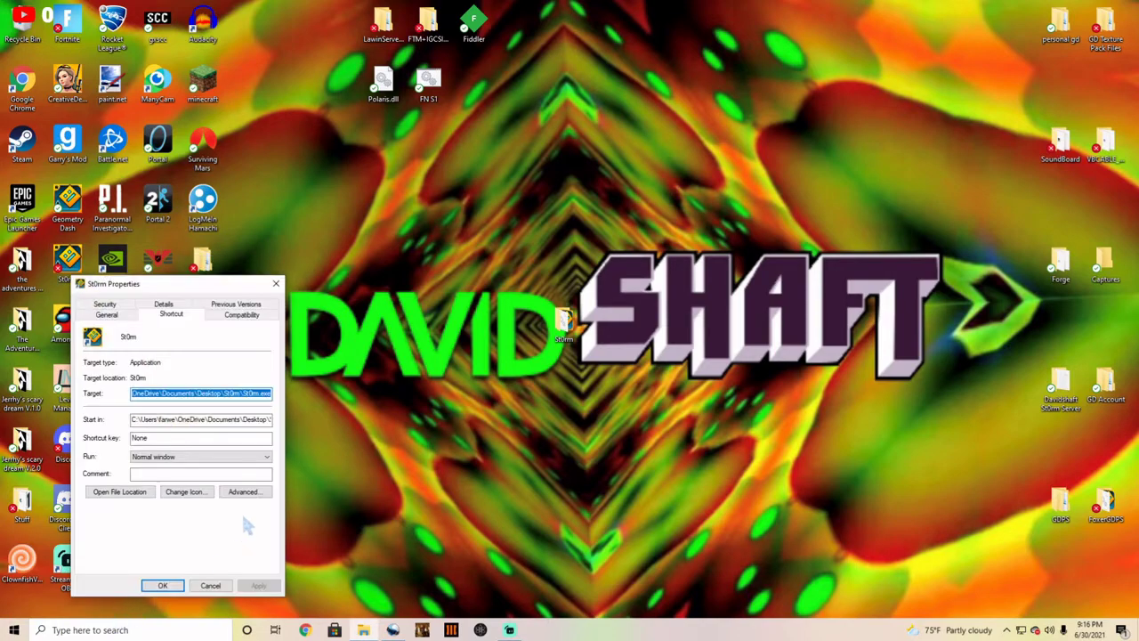
{"action": "left_click", "coordinate": [191, 495]}
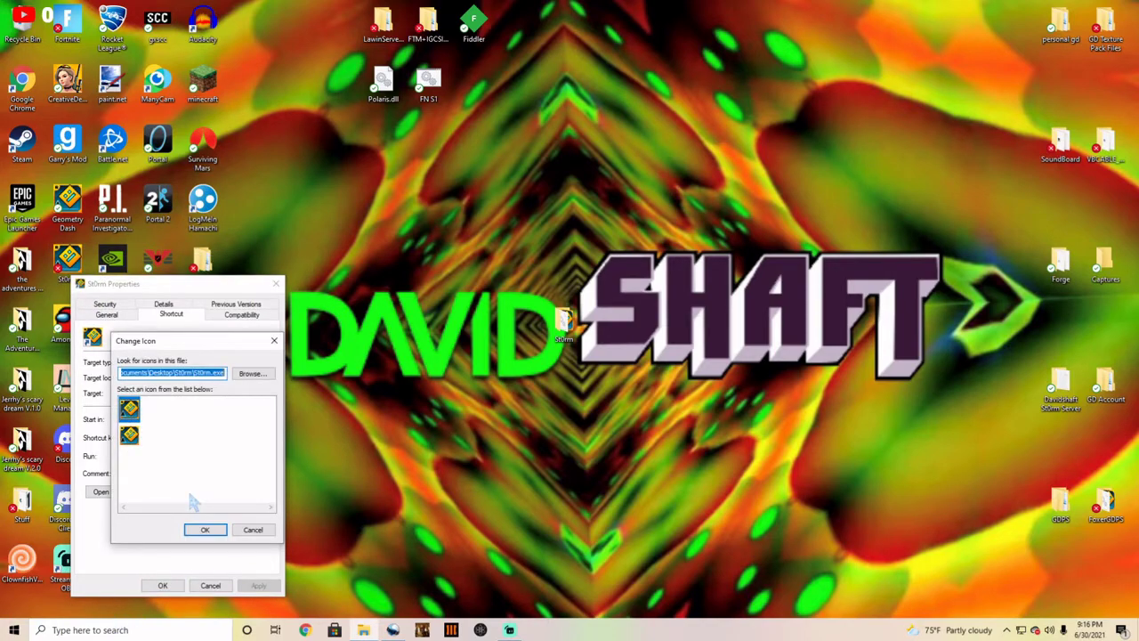
{"action": "left_click", "coordinate": [252, 374]}
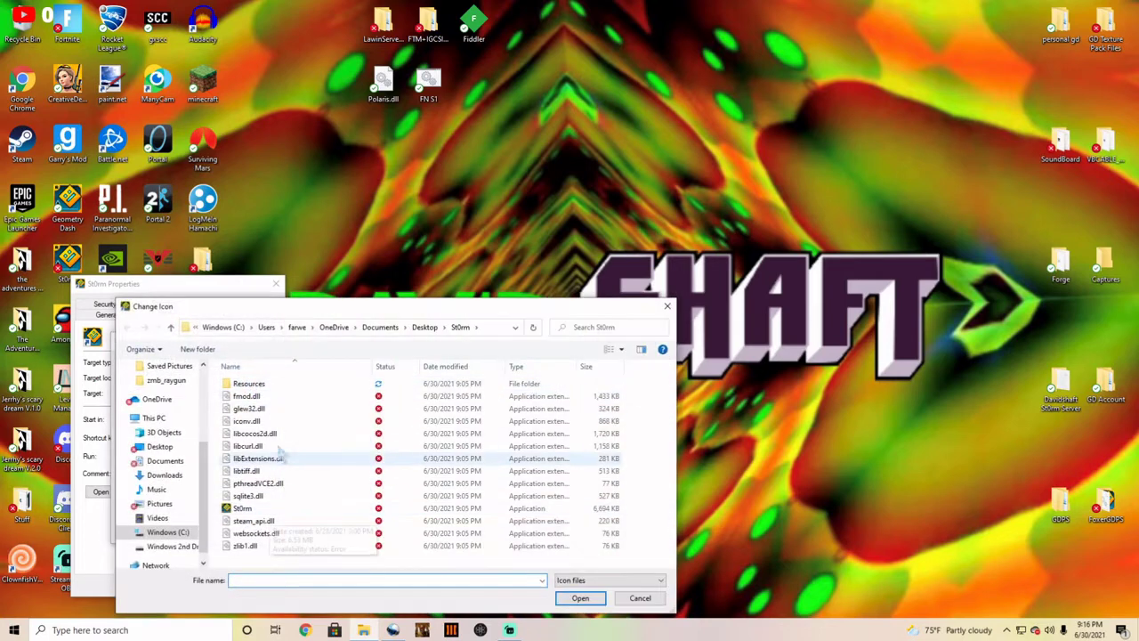
{"action": "left_click", "coordinate": [610, 580]}
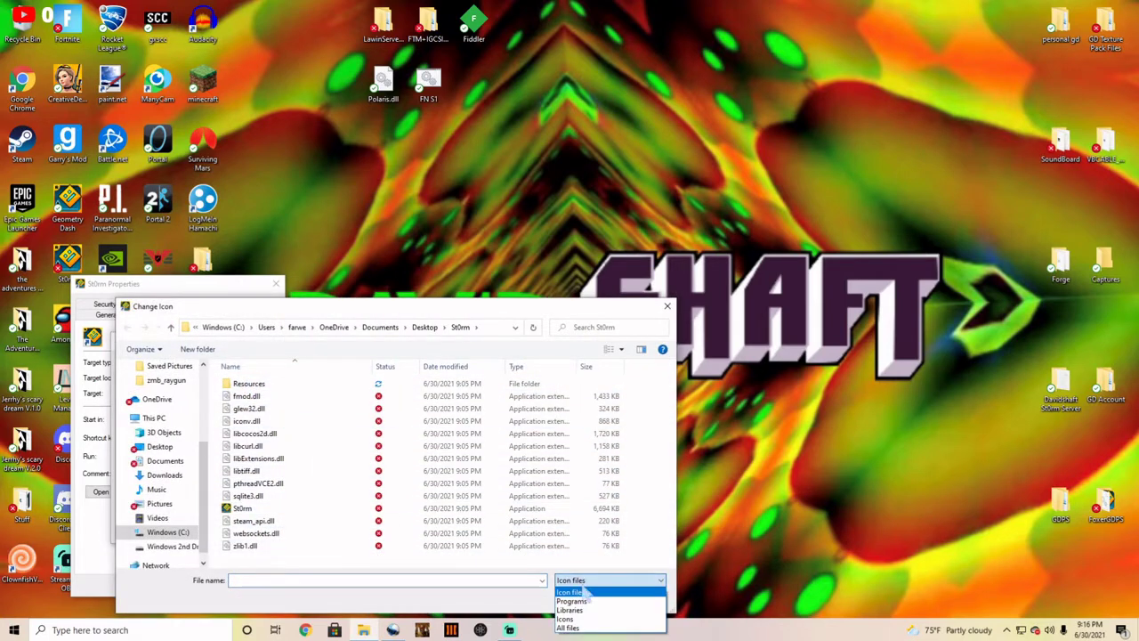
{"action": "left_click", "coordinate": [579, 627]}
{"action": "left_click", "coordinate": [406, 498]}
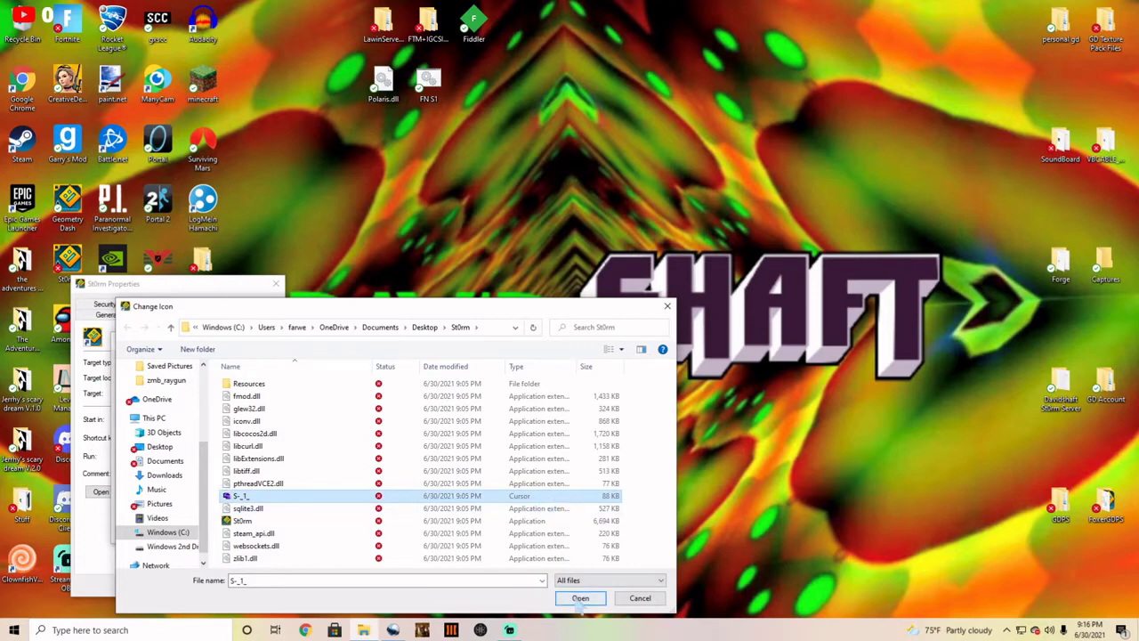
{"action": "left_click", "coordinate": [581, 599]}
{"action": "left_click", "coordinate": [205, 530]}
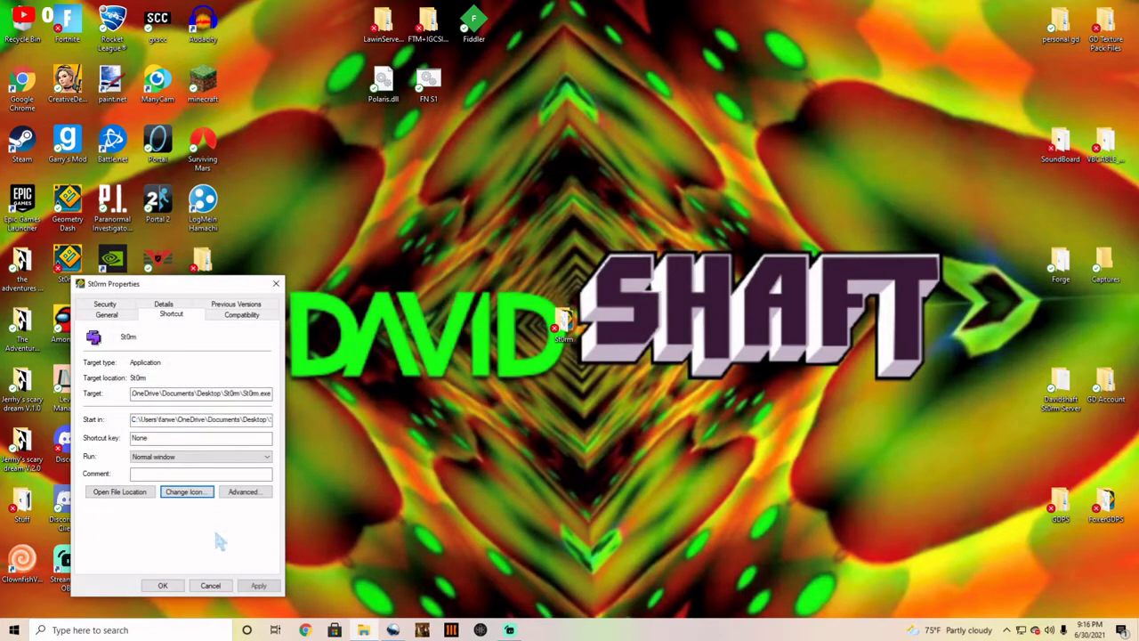
{"action": "left_click", "coordinate": [258, 586]}
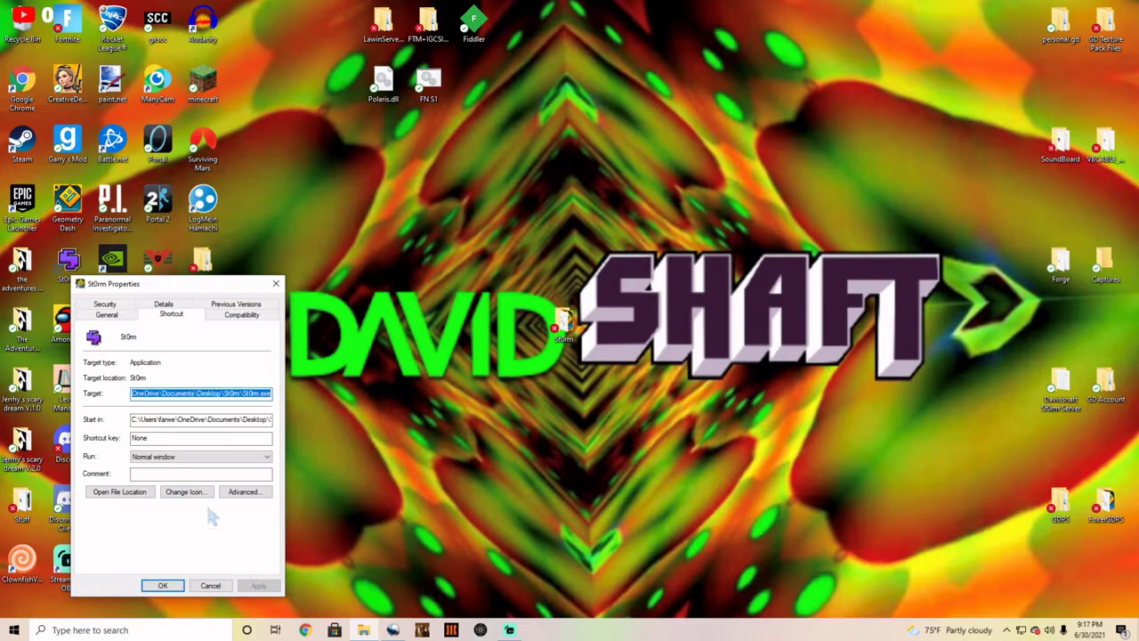
{"action": "left_click", "coordinate": [163, 584]}
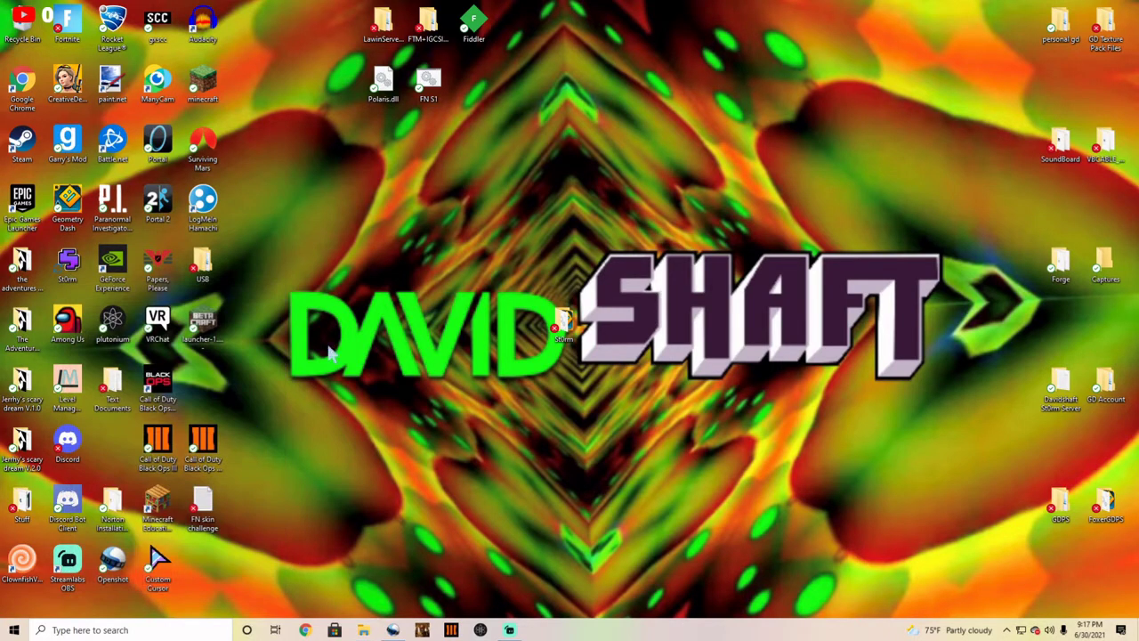
Step: Launch St0rm from the shortcut and browse the online level search and Recent levels
{"action": "double_click", "coordinate": [69, 269]}
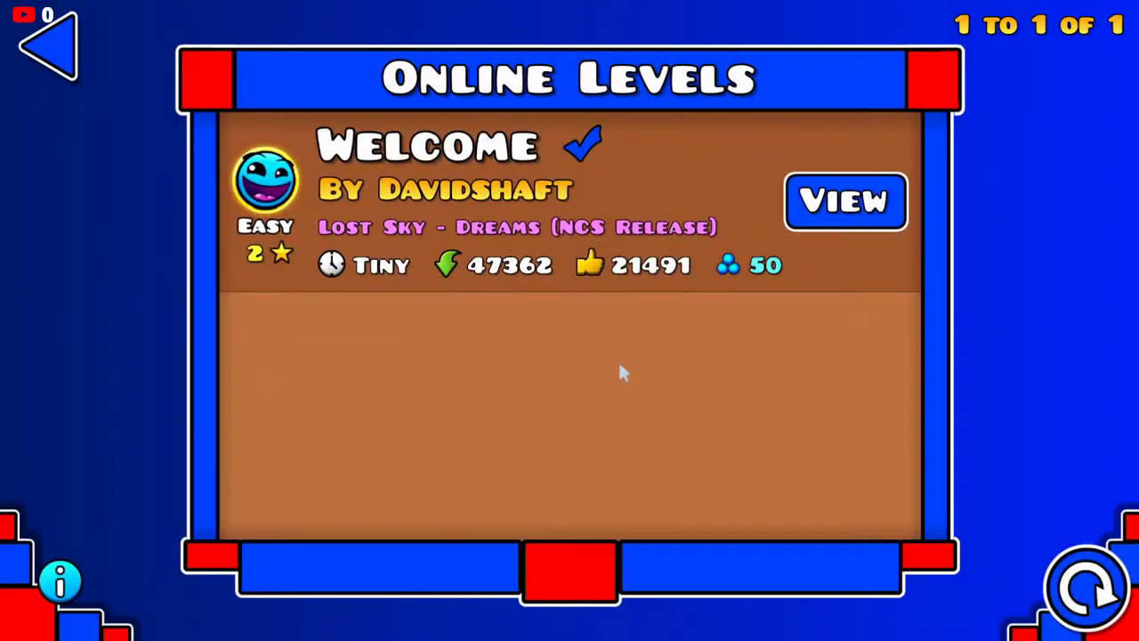
{"action": "left_click", "coordinate": [11, 63]}
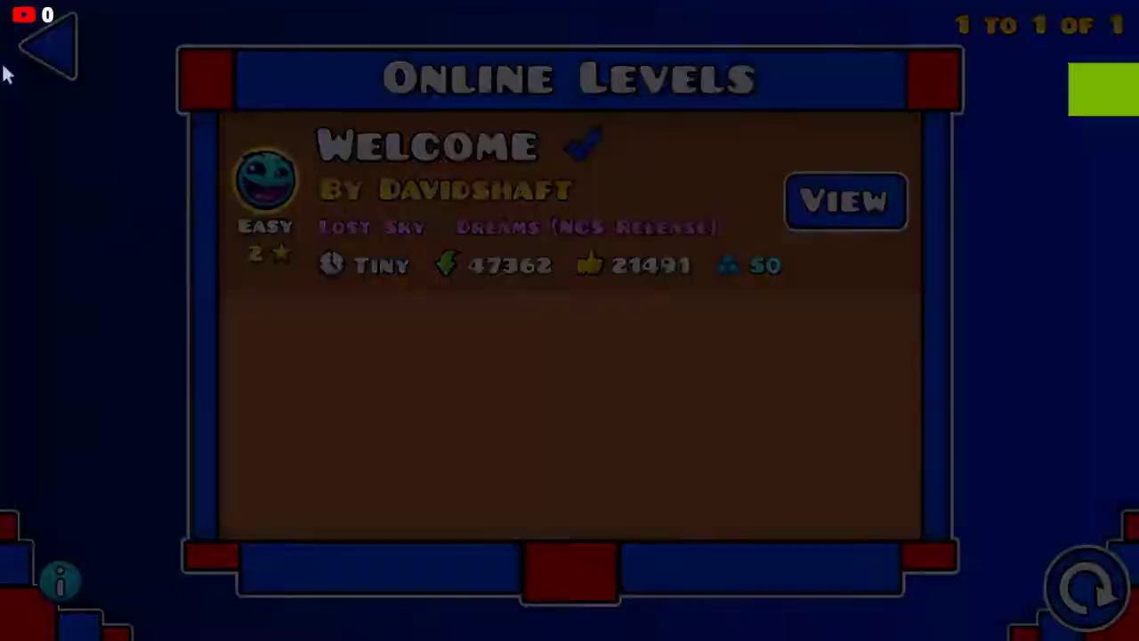
{"action": "left_click", "coordinate": [756, 352]}
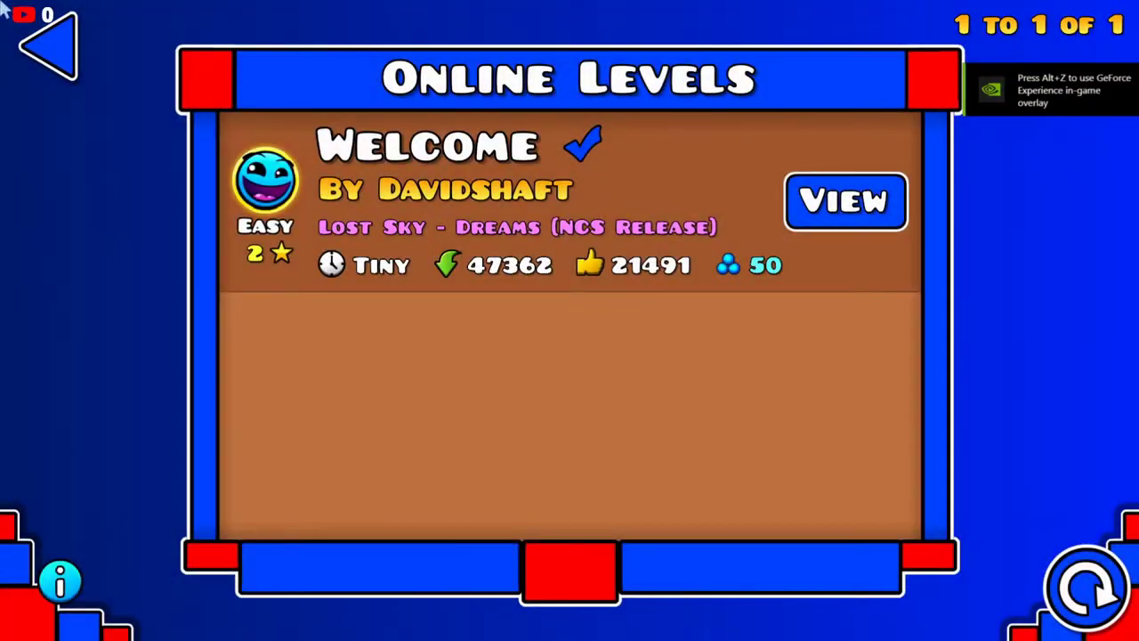
{"action": "left_click", "coordinate": [40, 44]}
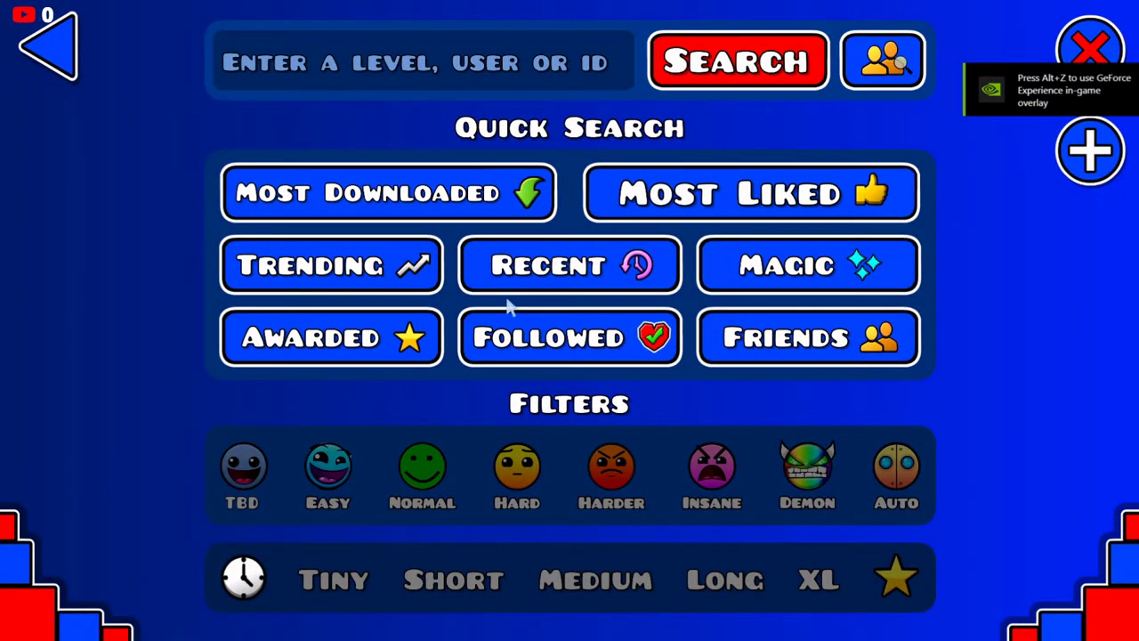
{"action": "left_click", "coordinate": [542, 271]}
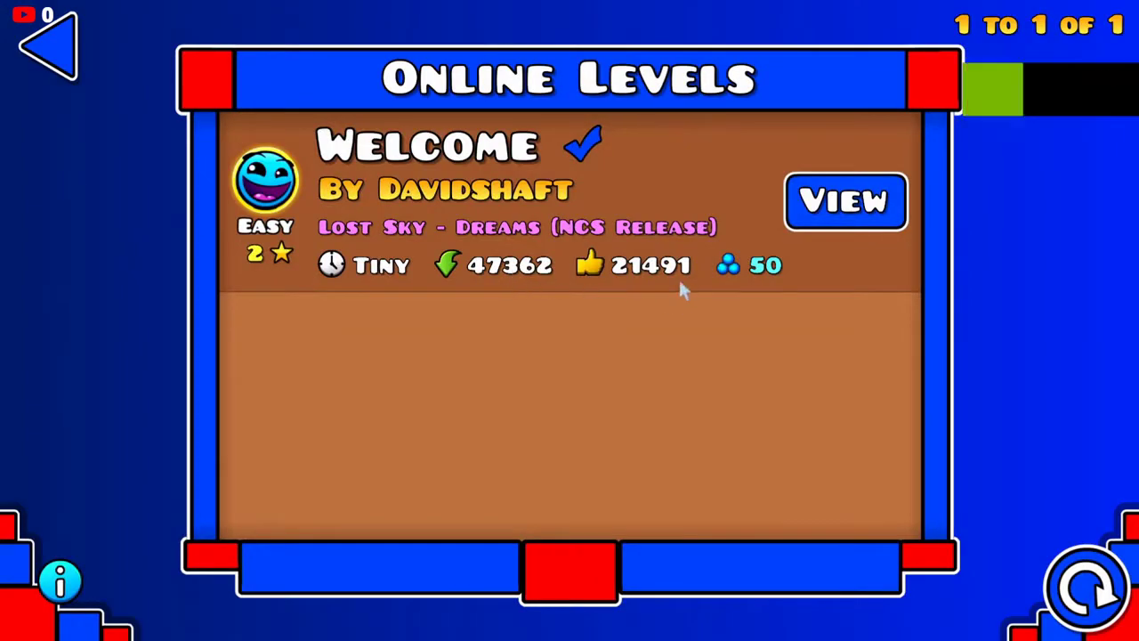
{"action": "key", "text": "Escape"}
Step: Check the Daily level, Weekly demon, Gauntlets and Saved levels, then return to the main menu
{"action": "key", "text": "Escape"}
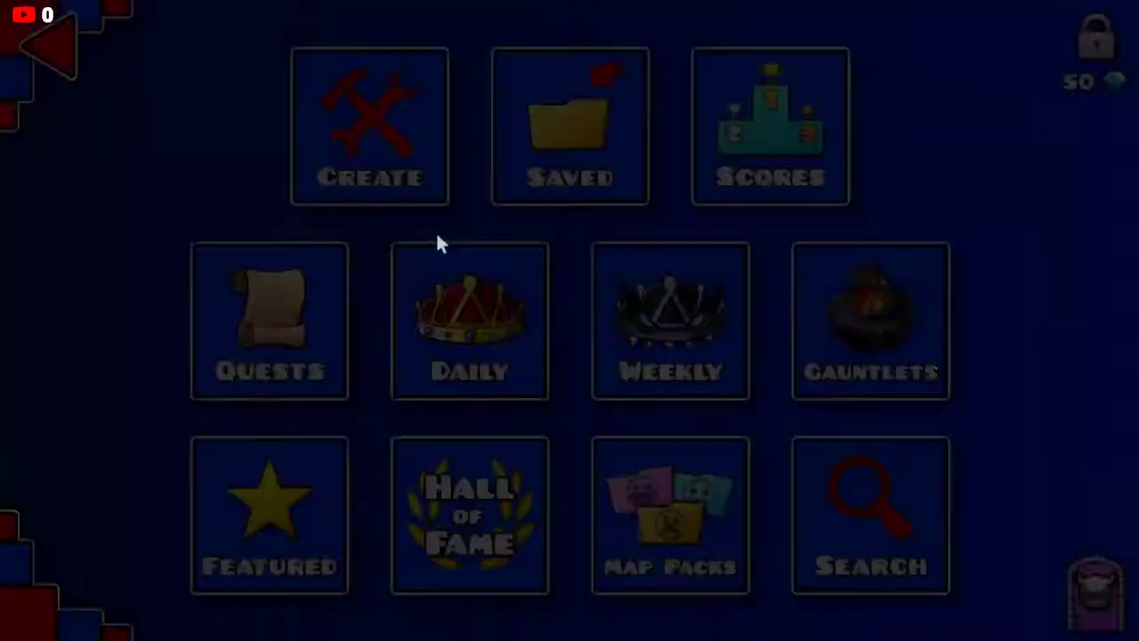
{"action": "left_click", "coordinate": [527, 340]}
{"action": "key", "text": "Escape"}
{"action": "left_click", "coordinate": [670, 320]}
{"action": "left_click", "coordinate": [130, 61]}
{"action": "left_click", "coordinate": [936, 399]}
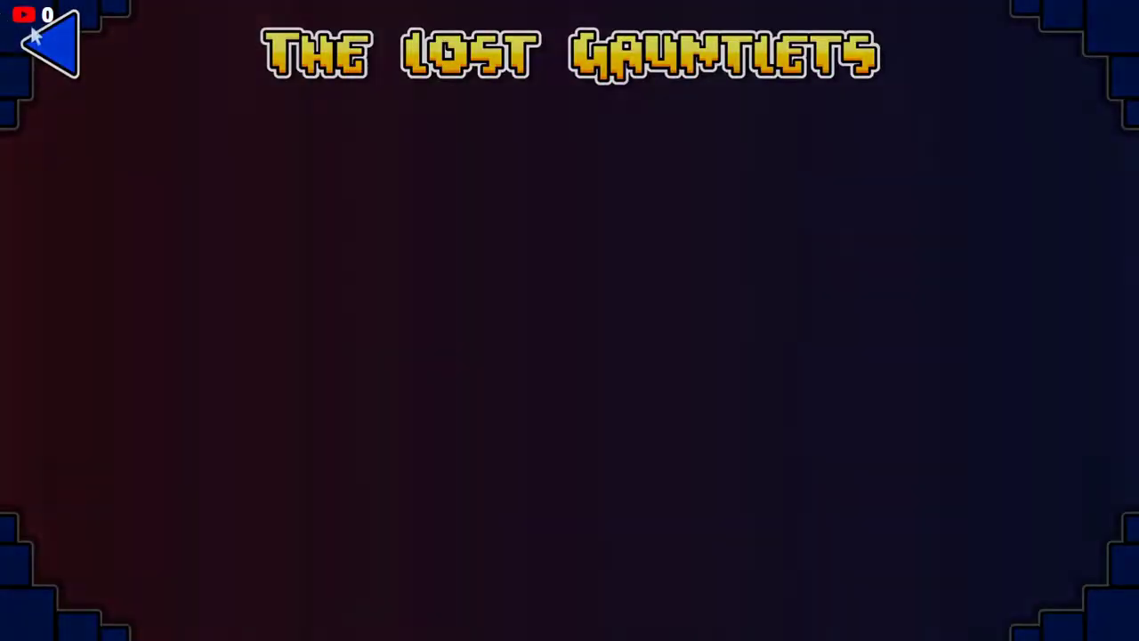
{"action": "key", "text": "Escape"}
{"action": "left_click", "coordinate": [552, 146]}
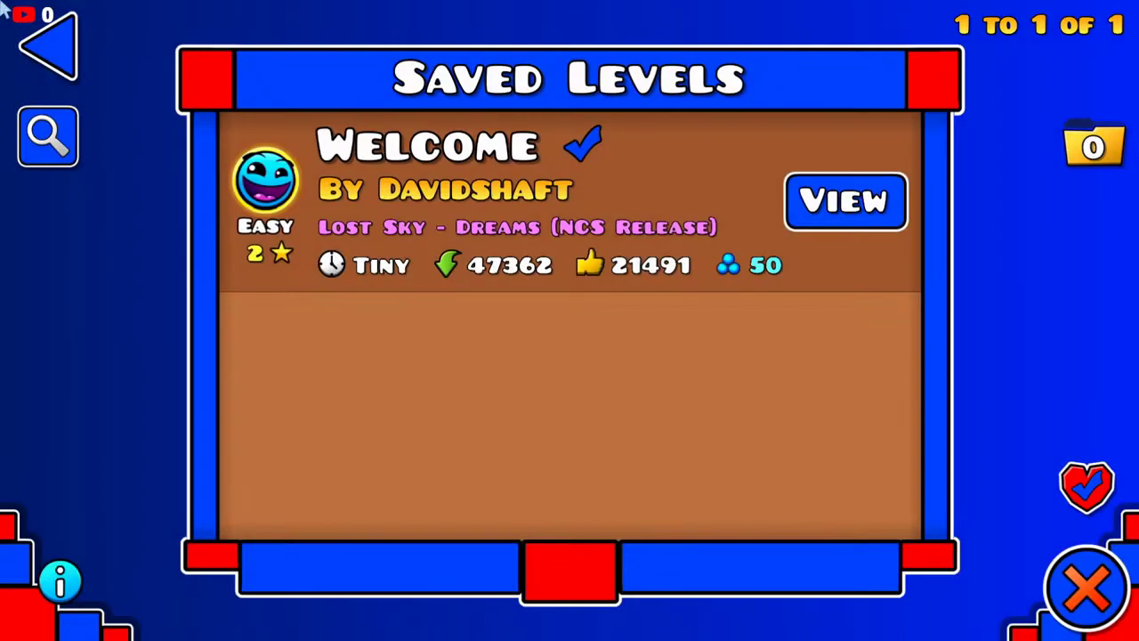
{"action": "left_click", "coordinate": [27, 22]}
{"action": "left_click", "coordinate": [26, 23]}
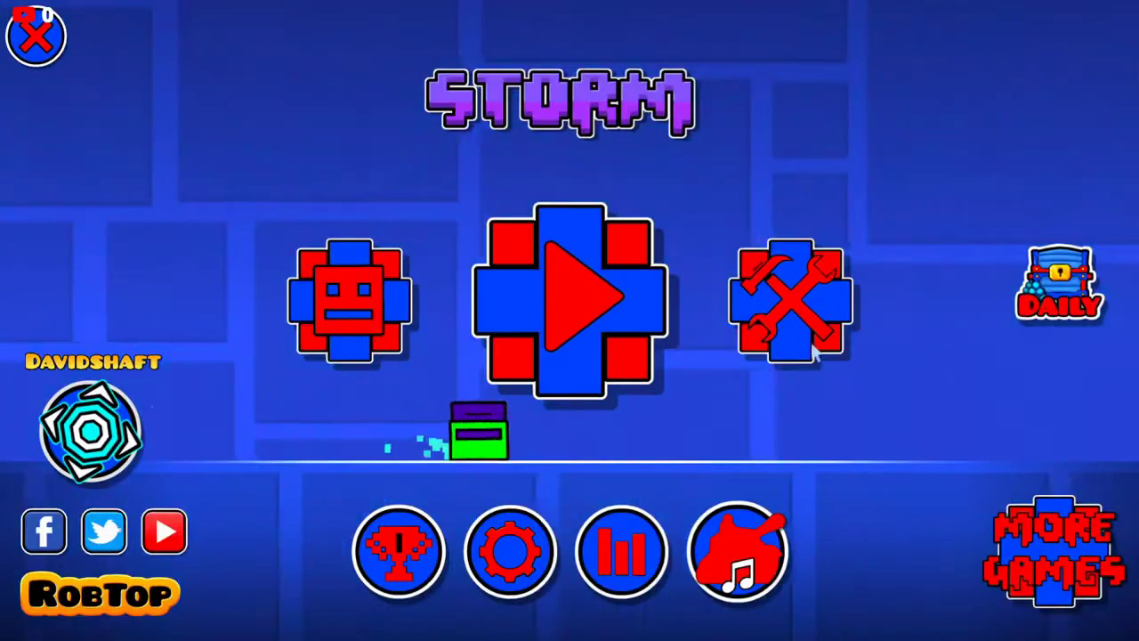
Step: Collect the wooden and blue daily chest rewards, then quit the game
{"action": "left_click", "coordinate": [1059, 285]}
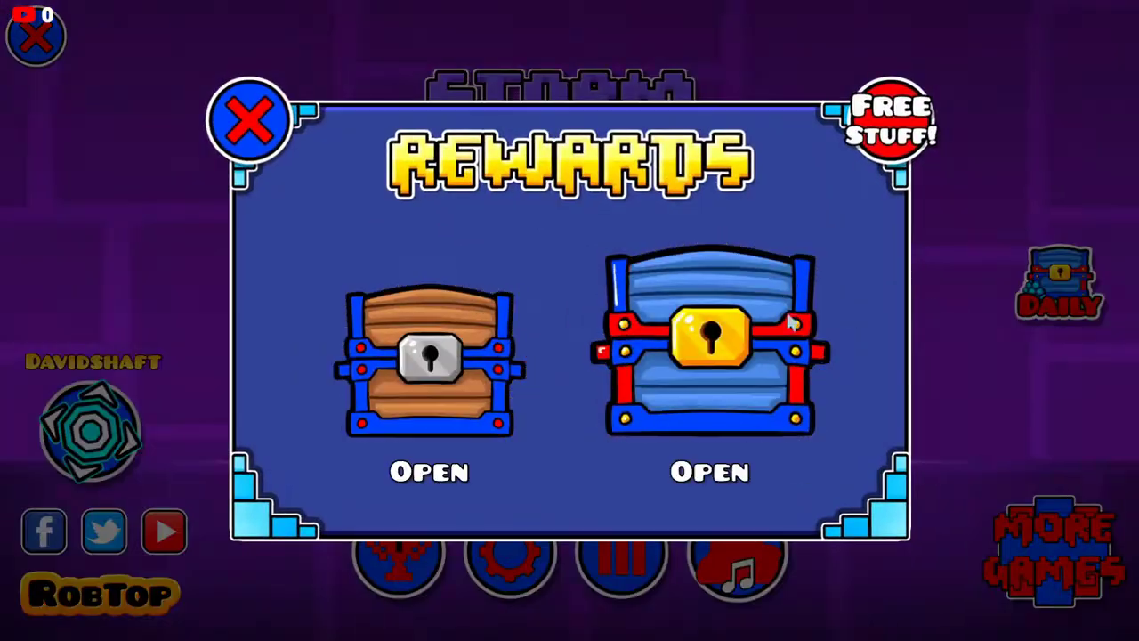
{"action": "left_click", "coordinate": [418, 356]}
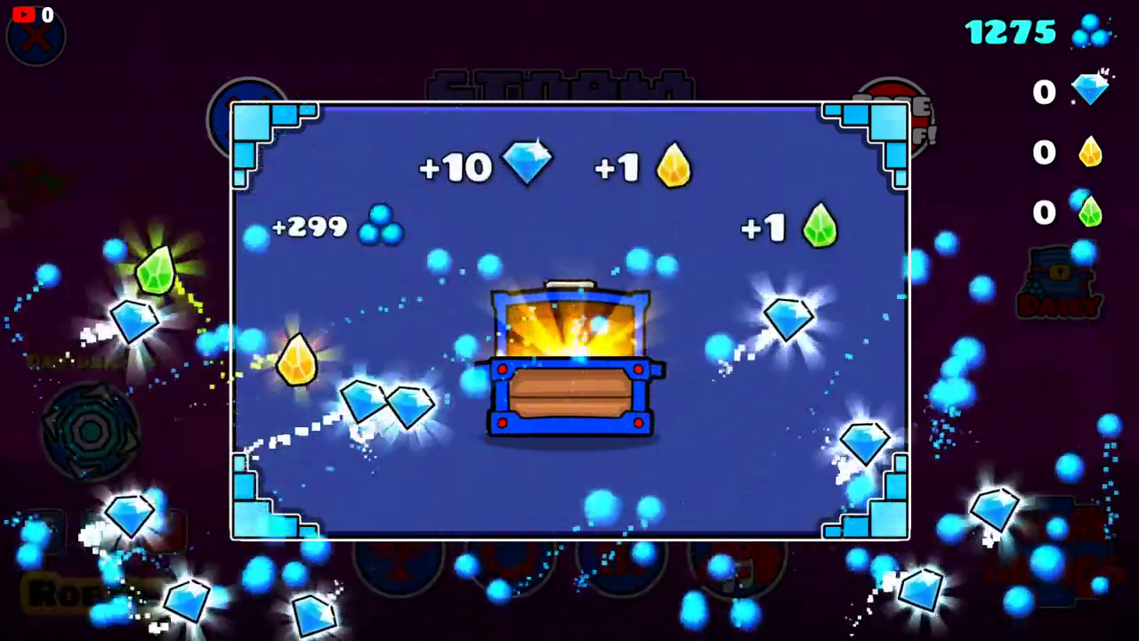
{"action": "left_click", "coordinate": [586, 526]}
{"action": "left_click", "coordinate": [659, 415]}
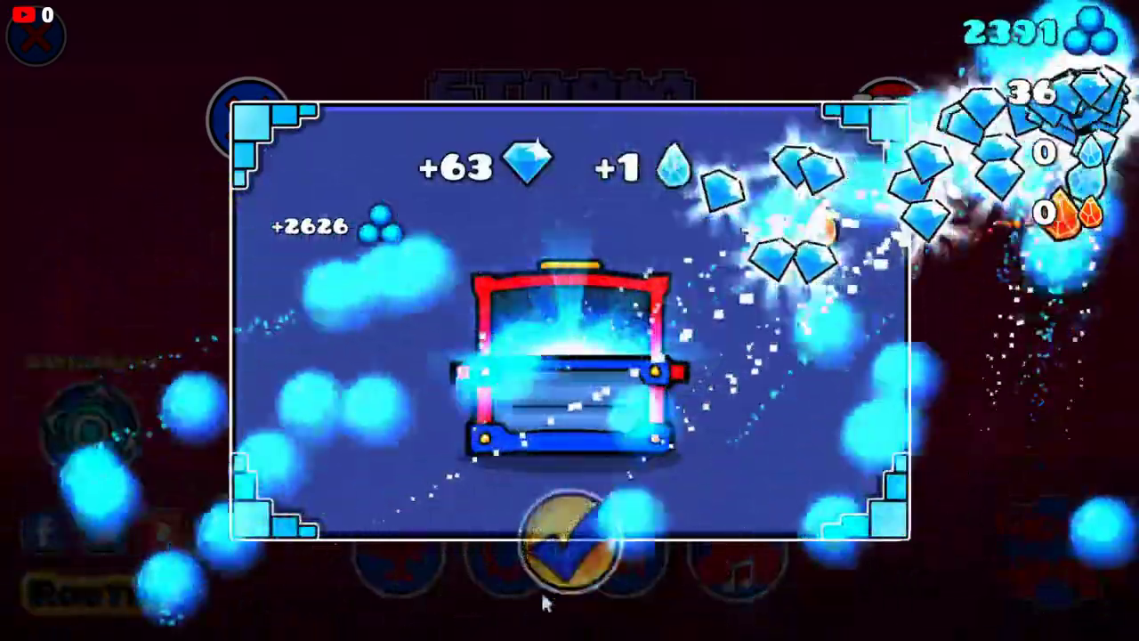
{"action": "left_click", "coordinate": [579, 533]}
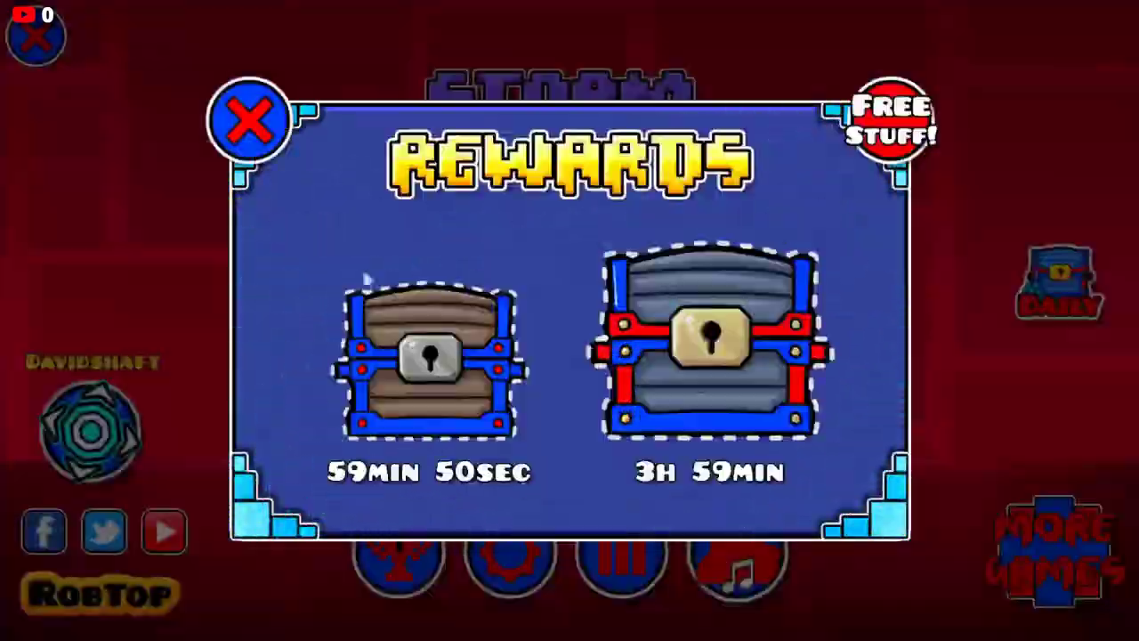
{"action": "left_click", "coordinate": [247, 117]}
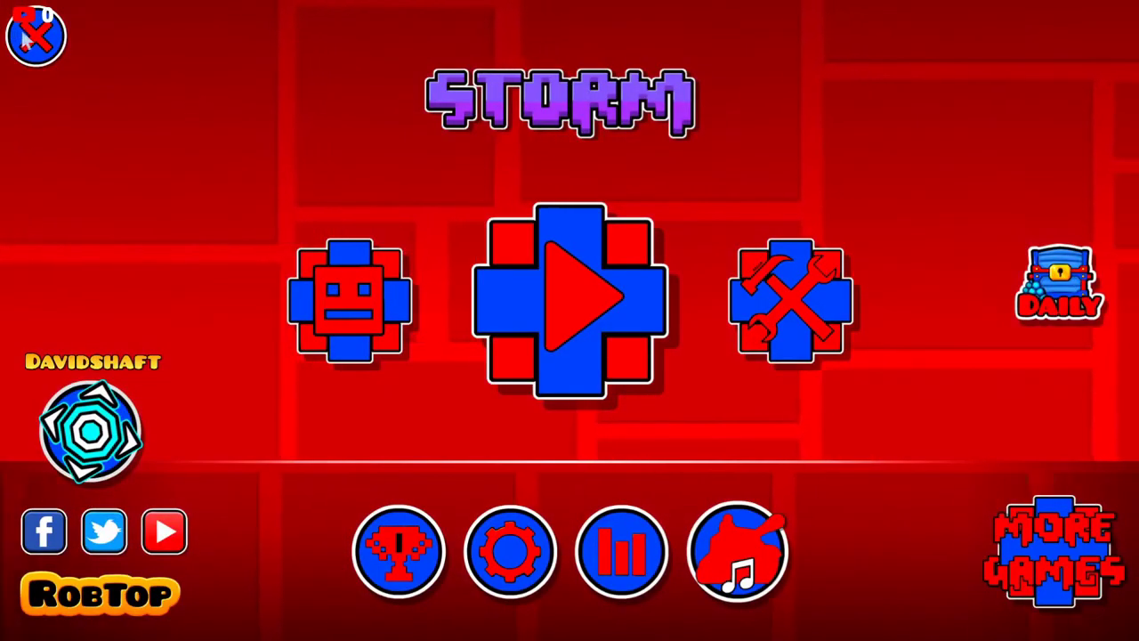
{"action": "left_click", "coordinate": [34, 35]}
{"action": "left_click", "coordinate": [693, 427]}
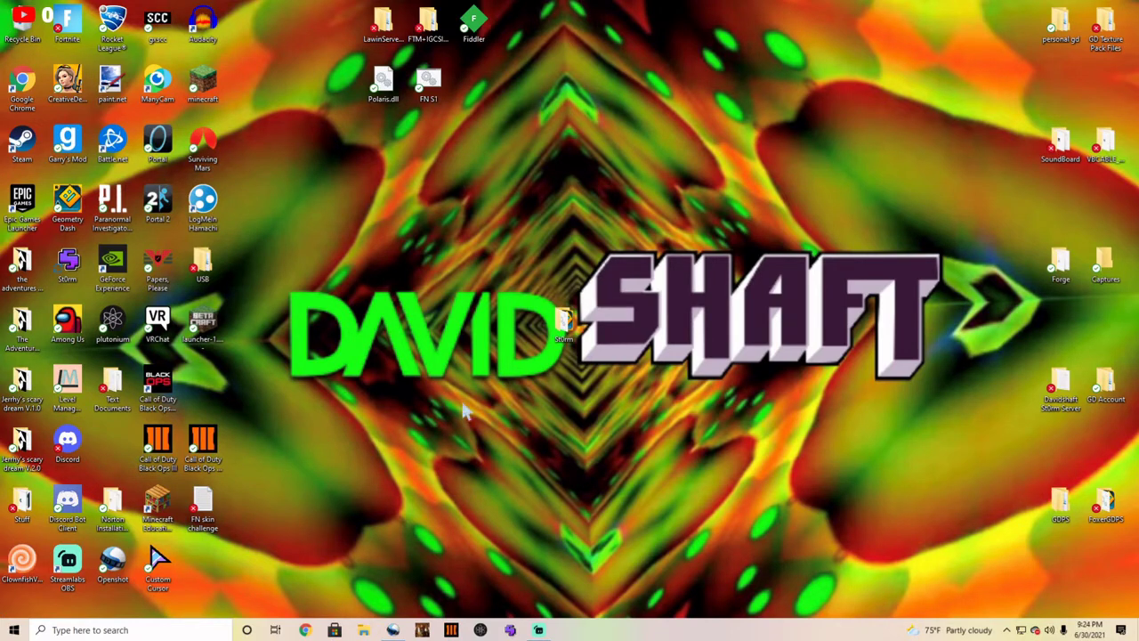
Step: Drag the St0rm folder onto GDPS and cancel replacing the files
{"action": "left_click_drag", "start_coordinate": [564, 328], "coordinate": [886, 516]}
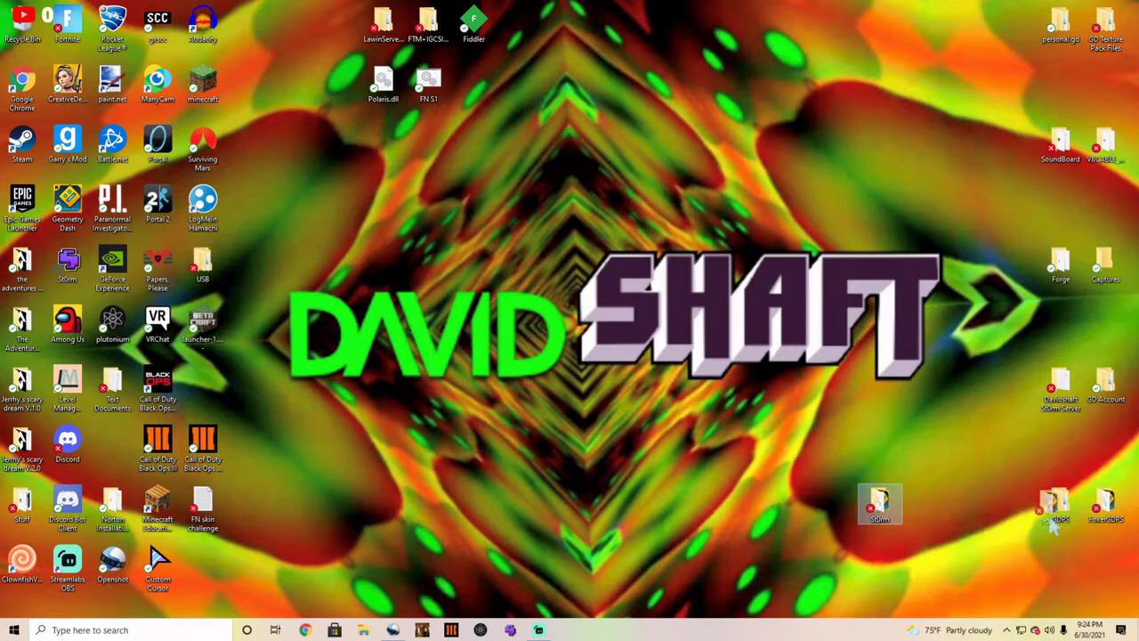
{"action": "left_click_drag", "start_coordinate": [1052, 518], "coordinate": [1058, 507]}
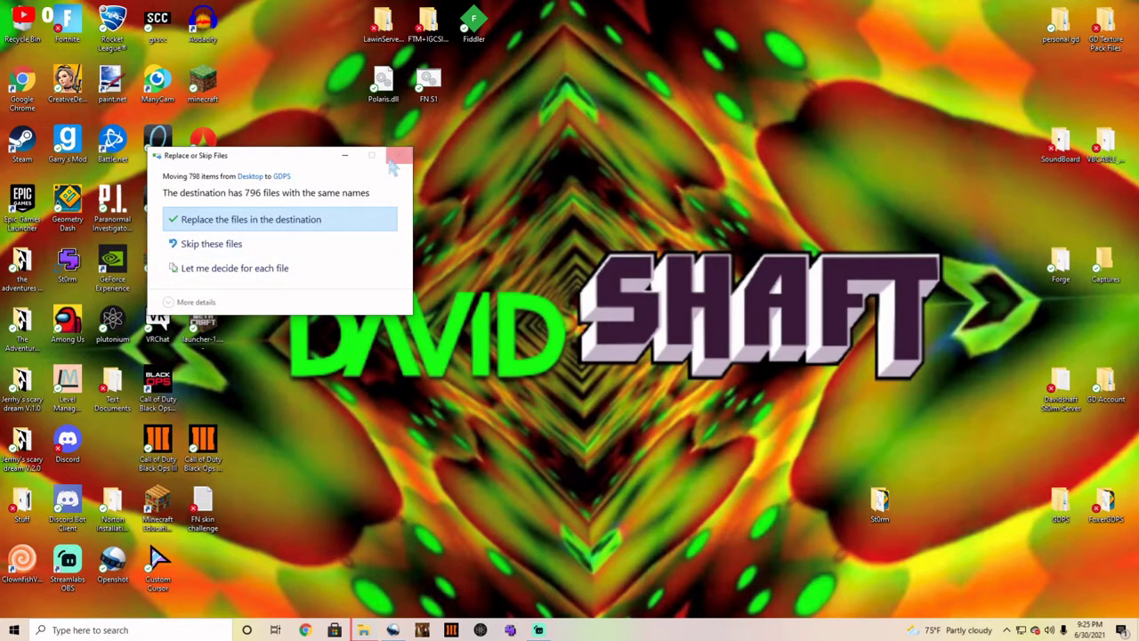
{"action": "left_click", "coordinate": [399, 159]}
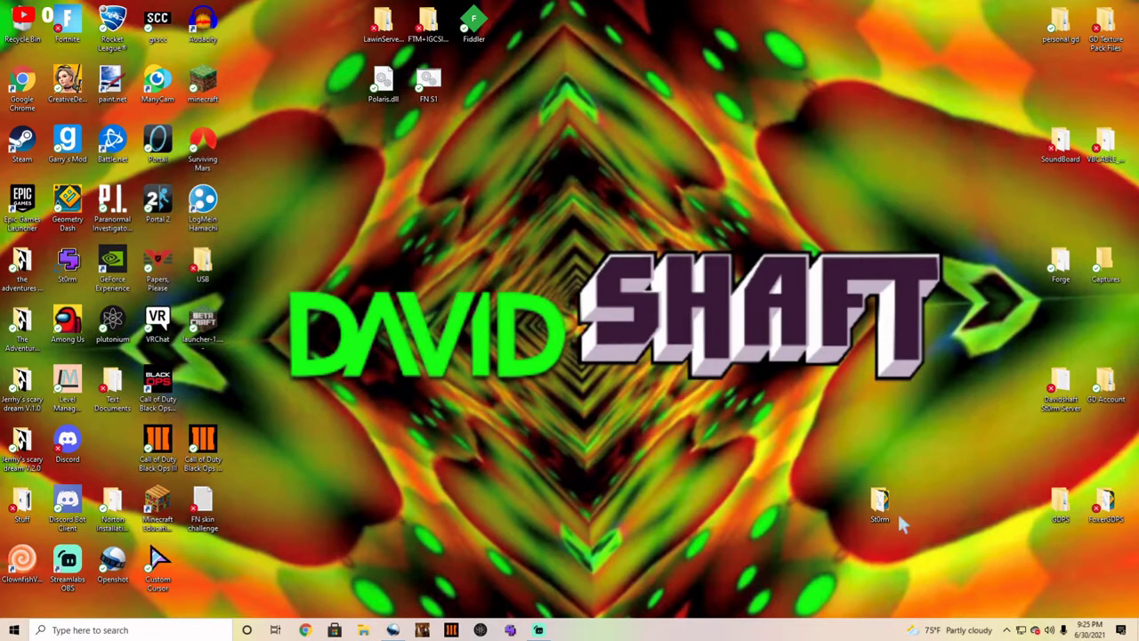
Step: Reposition the St0rm folder on the desktop and relaunch St0rm from its shortcut
{"action": "left_click_drag", "start_coordinate": [880, 503], "coordinate": [654, 383]}
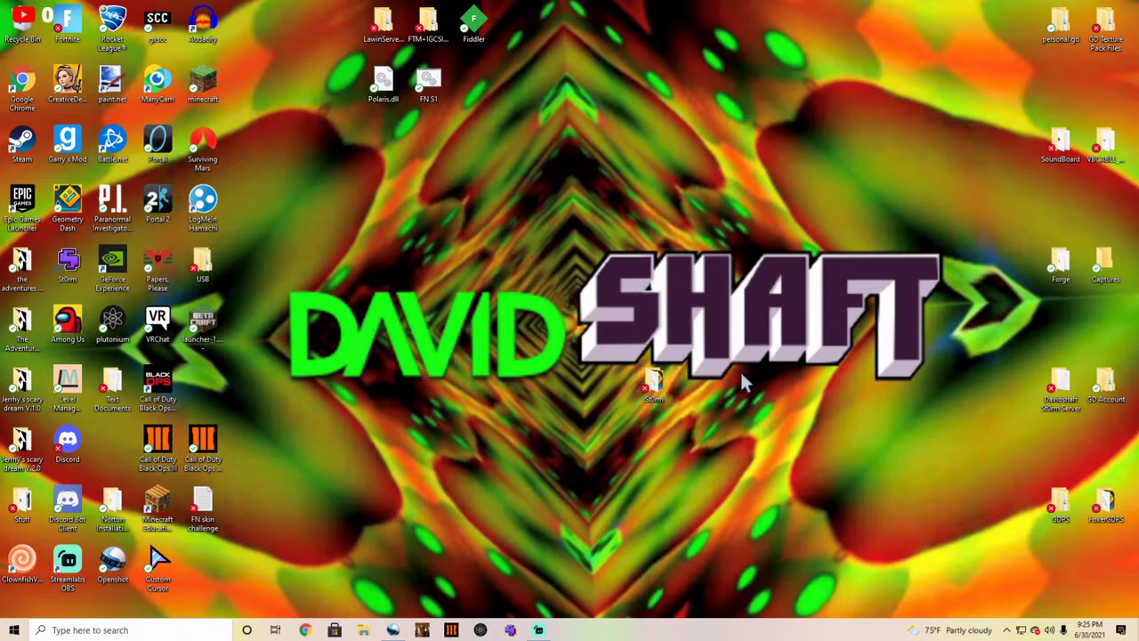
{"action": "left_click_drag", "start_coordinate": [655, 385], "coordinate": [1022, 512]}
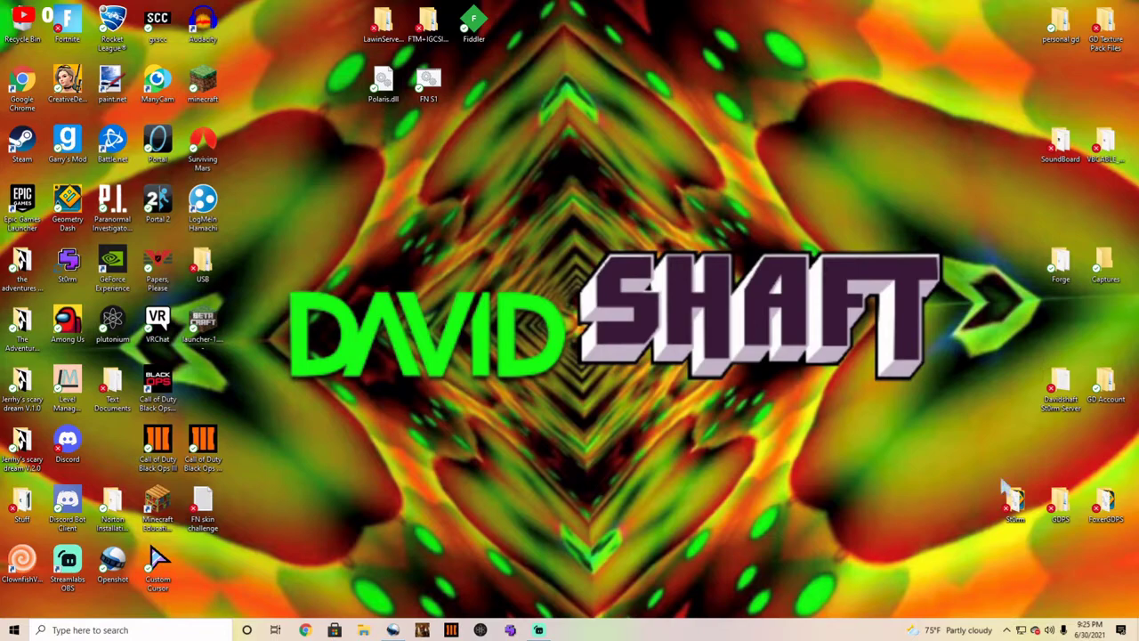
{"action": "left_click_drag", "start_coordinate": [1006, 520], "coordinate": [841, 456]}
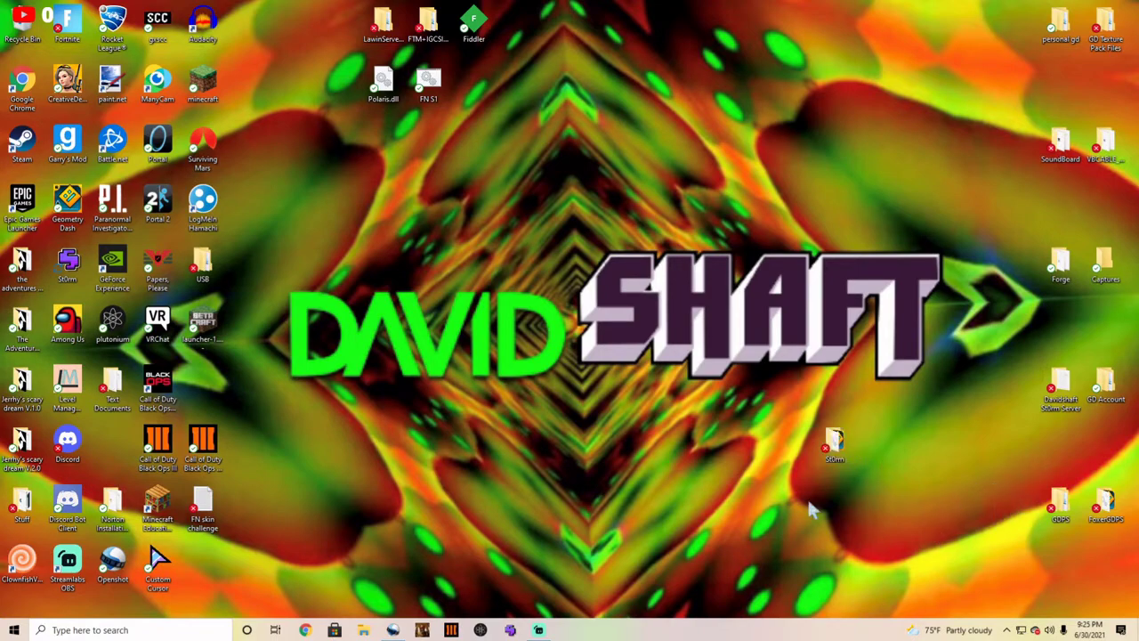
{"action": "double_click", "coordinate": [68, 266]}
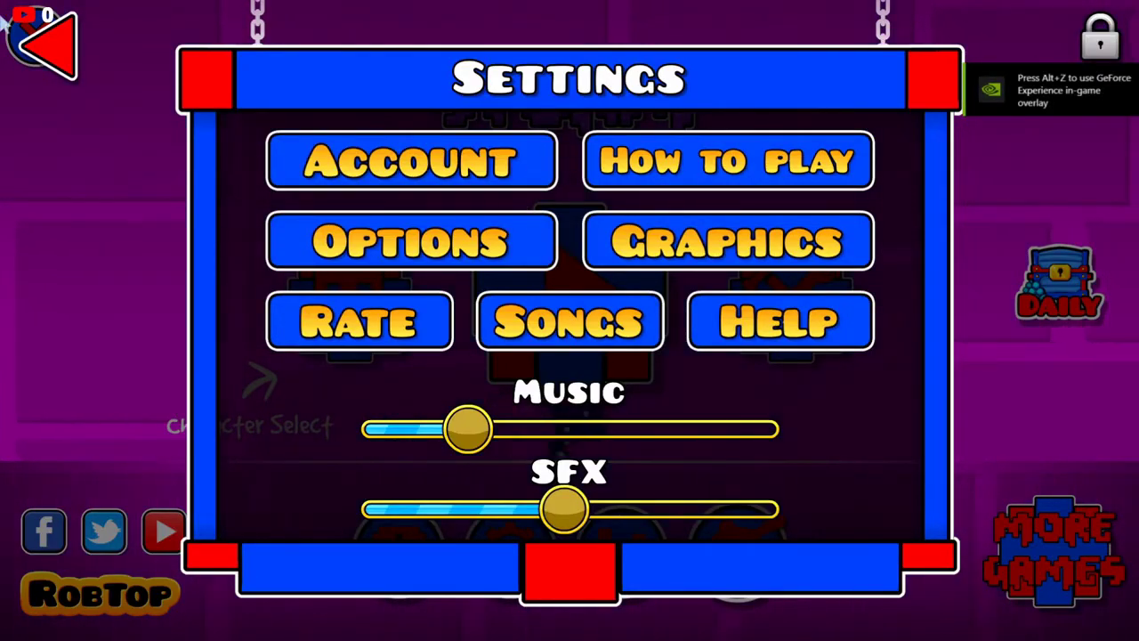
Step: Go from the main menu settings to Account options and bring up the Register Account form
{"action": "key", "text": "Escape"}
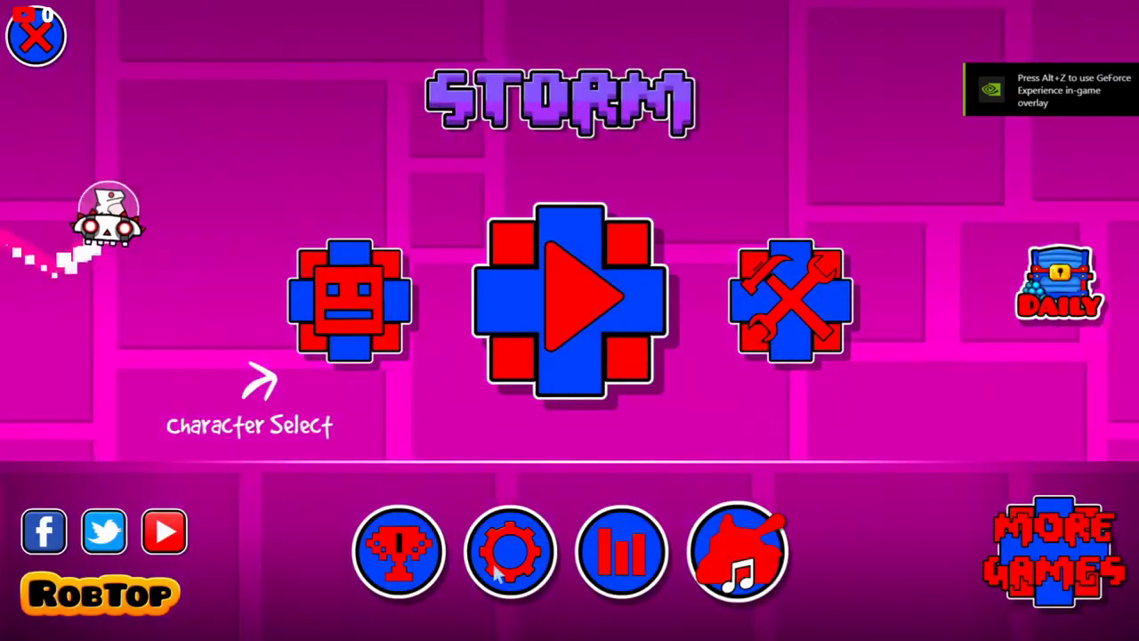
{"action": "left_click", "coordinate": [507, 551]}
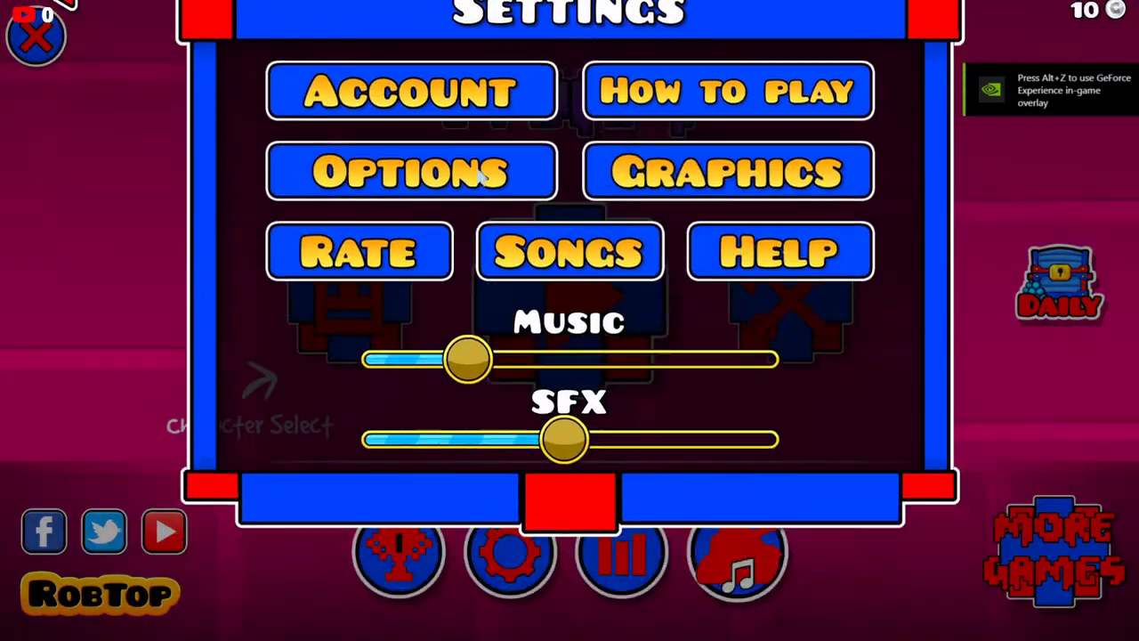
{"action": "left_click", "coordinate": [479, 177]}
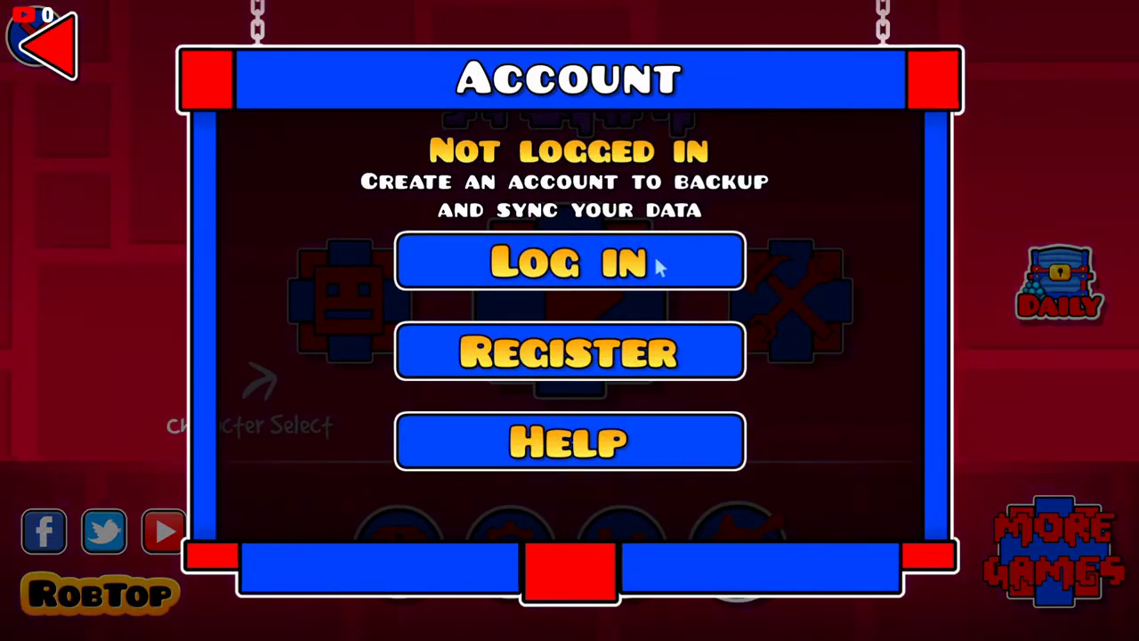
{"action": "left_click", "coordinate": [561, 349]}
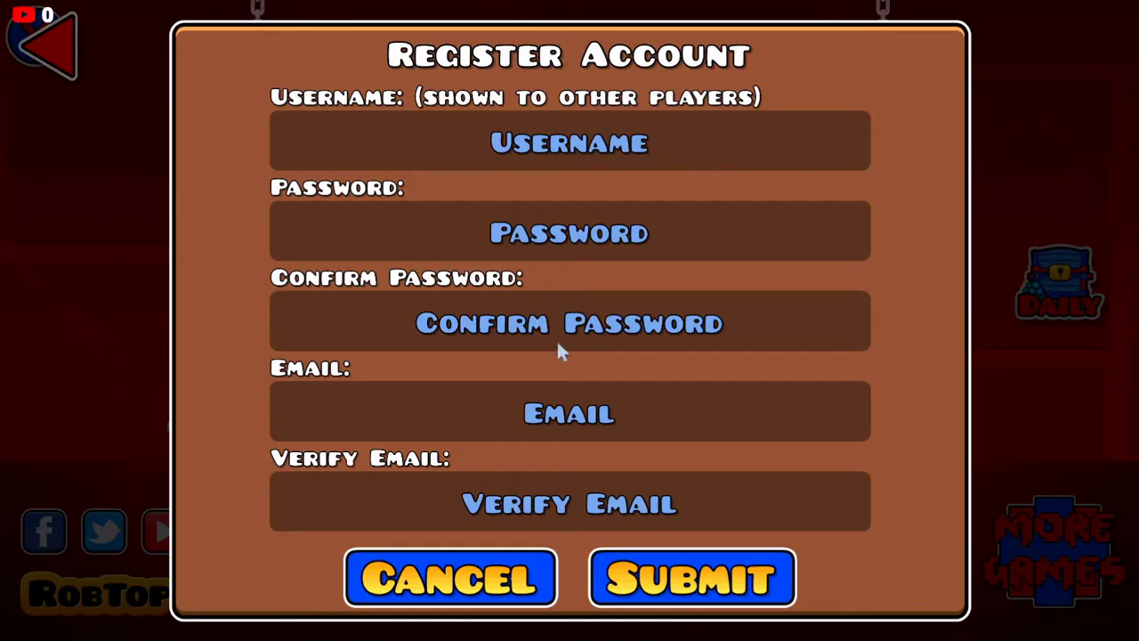
Step: Enter the new test account's username in the registration form, fixing the typo
{"action": "left_click", "coordinate": [513, 158]}
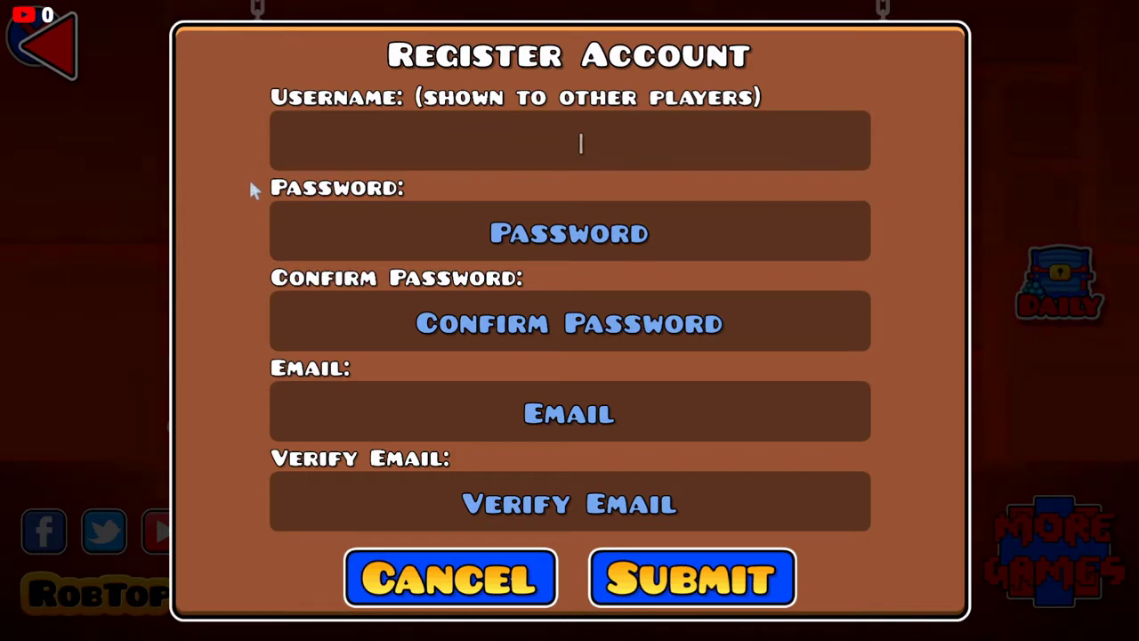
{"action": "type", "text": "Test"}
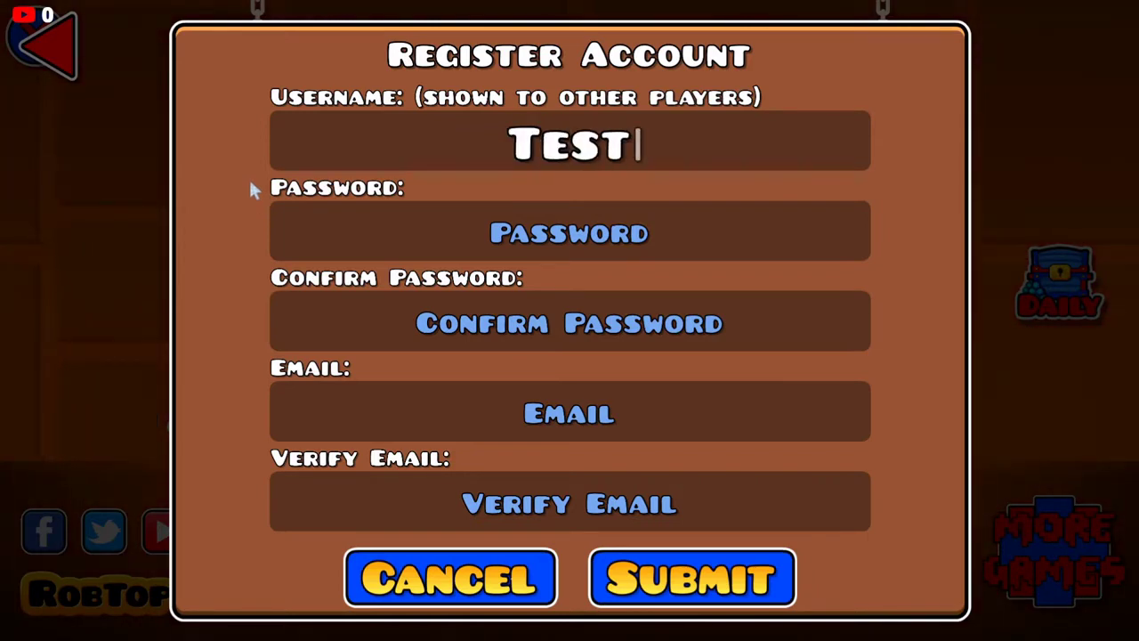
{"action": "type", "text": "accoint"}
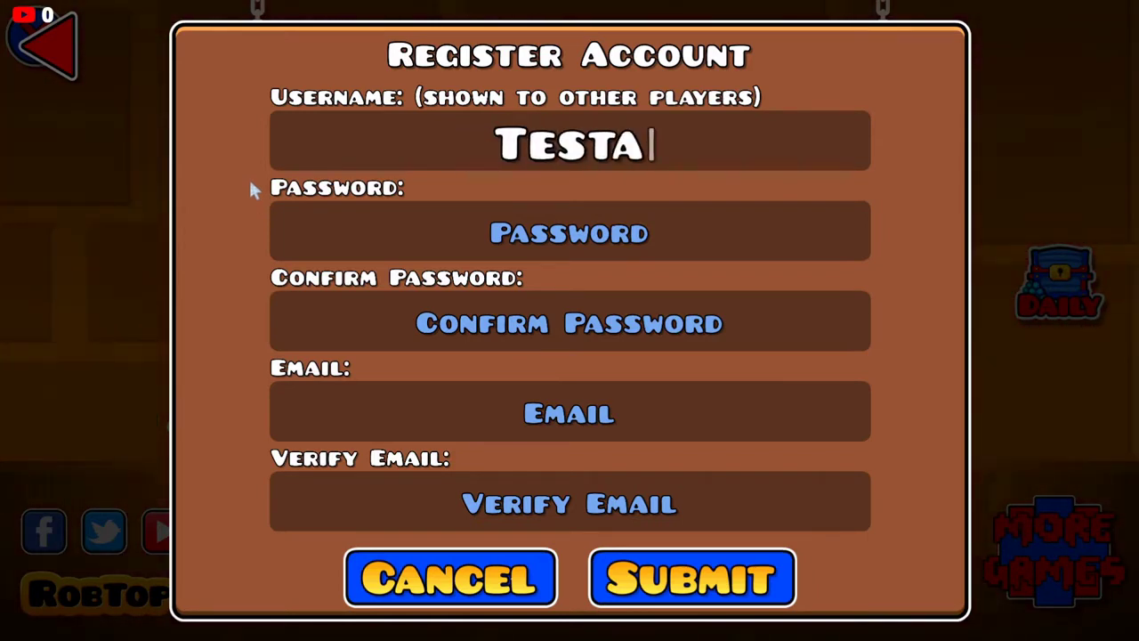
{"action": "key", "text": "BackSpace"}
{"action": "key", "text": "BackSpace"}
{"action": "key", "text": "BackSpace"}
{"action": "key", "text": "BackSpace"}
{"action": "key", "text": "BackSpace"}
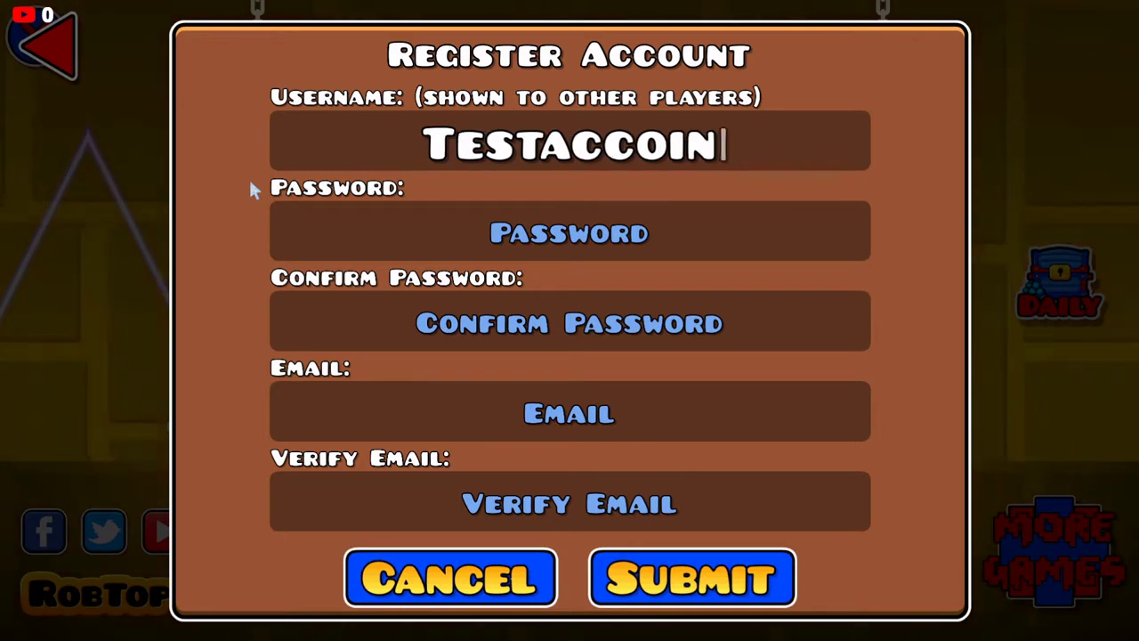
{"action": "key", "text": "BackSpace"}
{"action": "key", "text": "BackSpace"}
{"action": "type", "text": "ACC"}
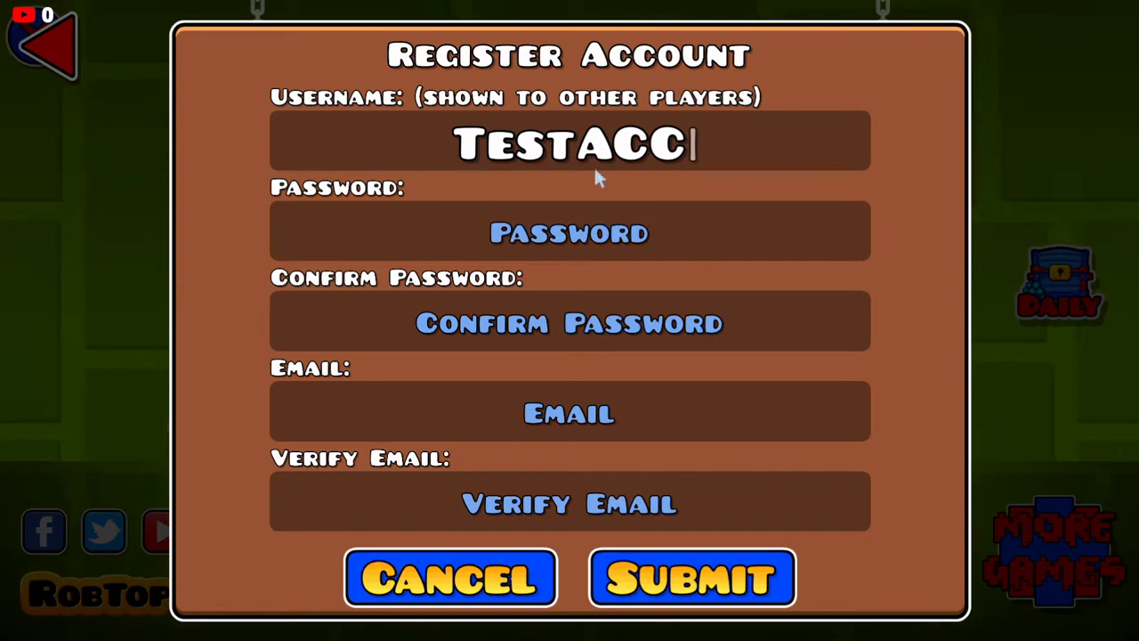
{"action": "left_click", "coordinate": [603, 242]}
{"action": "left_click", "coordinate": [694, 147]}
{"action": "type", "text": "101"}
{"action": "left_click", "coordinate": [586, 236]}
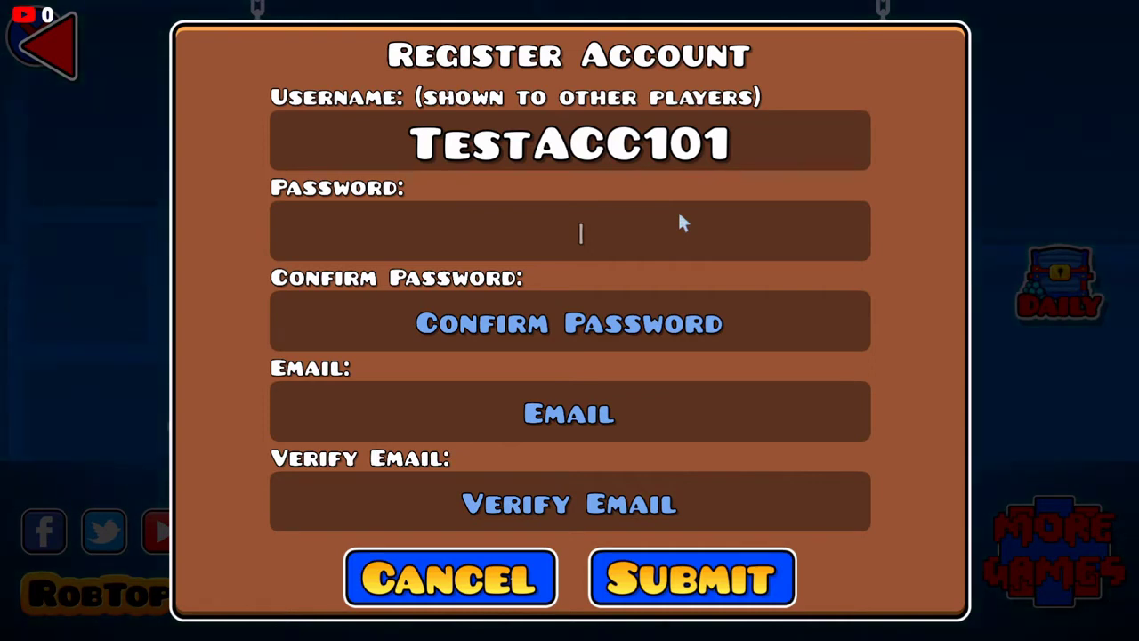
Step: Enter the account password and repeat it in Confirm Password
{"action": "type", "text": "*******"}
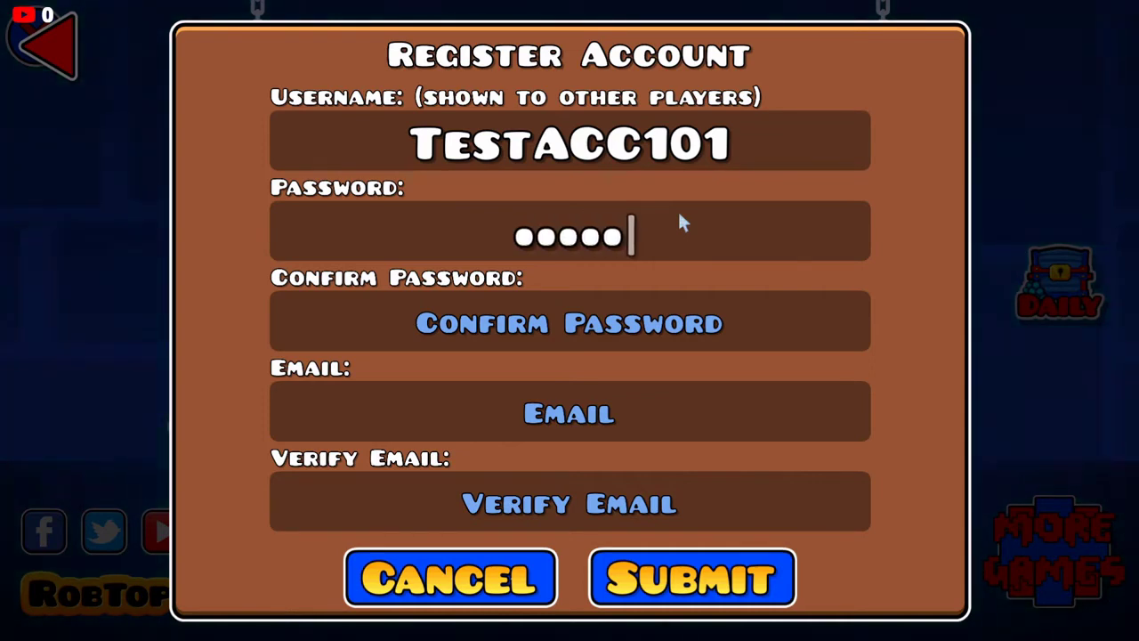
{"action": "type", "text": "***"}
{"action": "left_click", "coordinate": [632, 325]}
{"action": "type", "text": "********"}
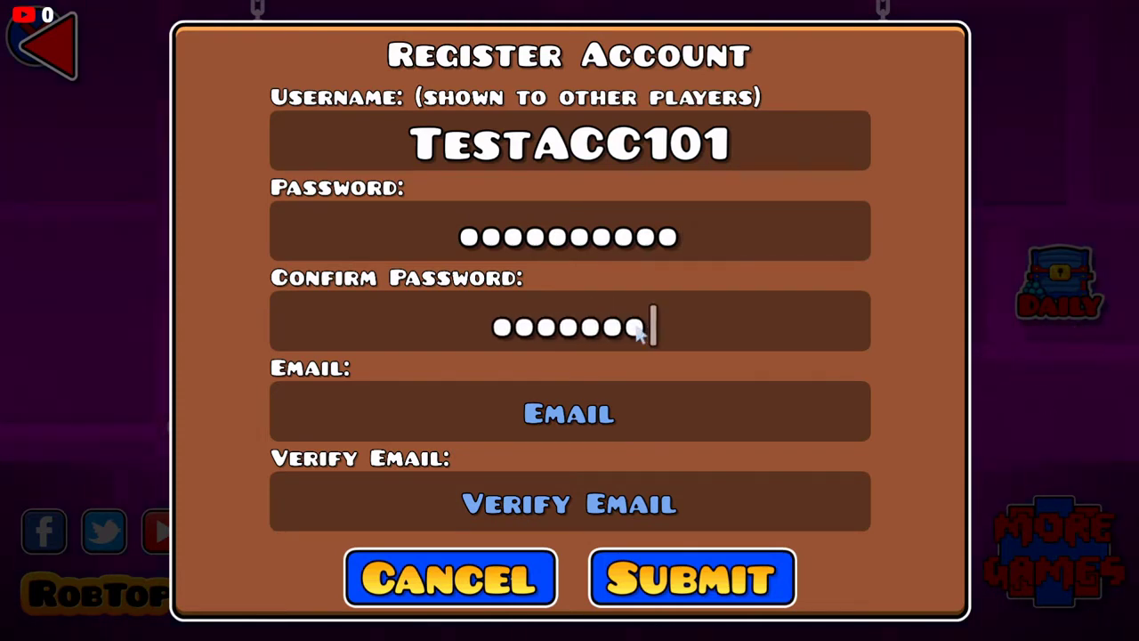
{"action": "type", "text": "**"}
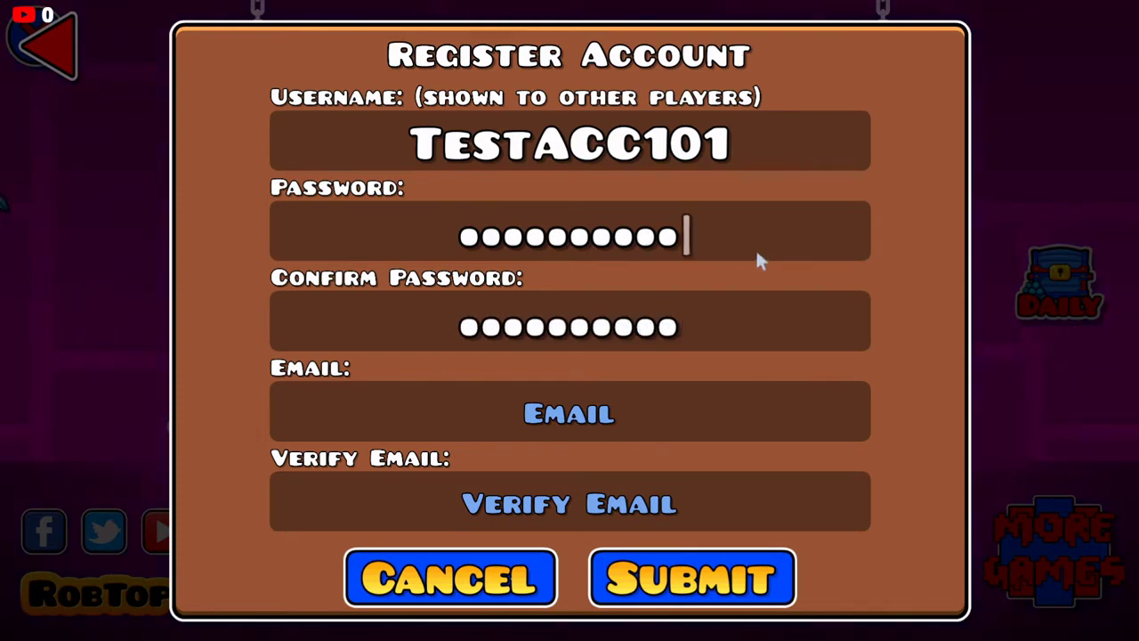
{"action": "left_click", "coordinate": [734, 290]}
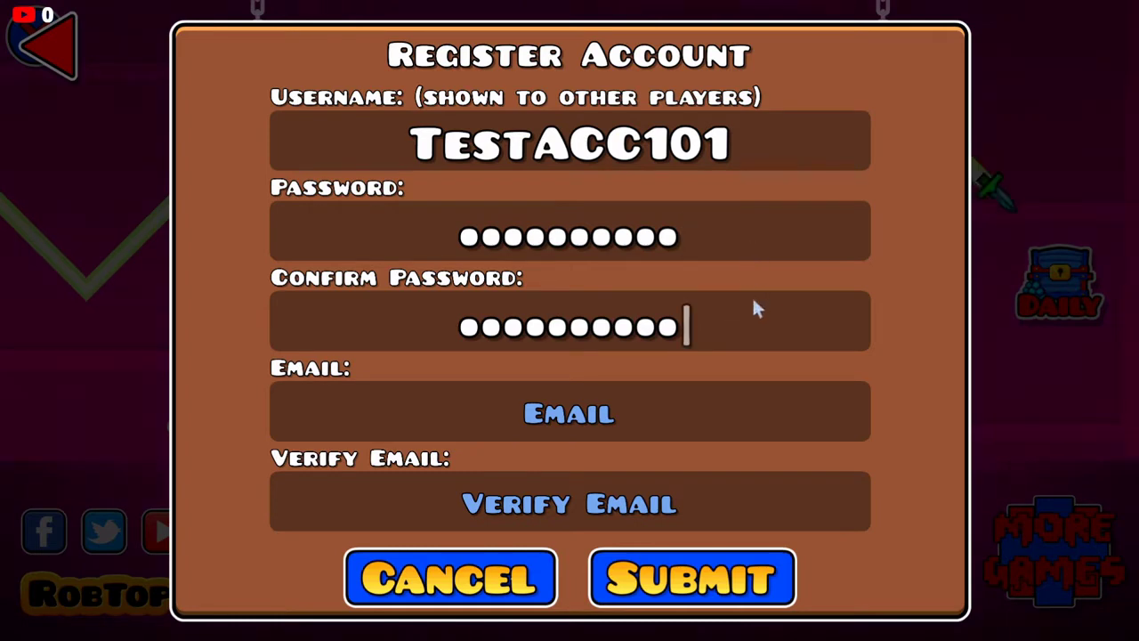
{"action": "left_click", "coordinate": [744, 238]}
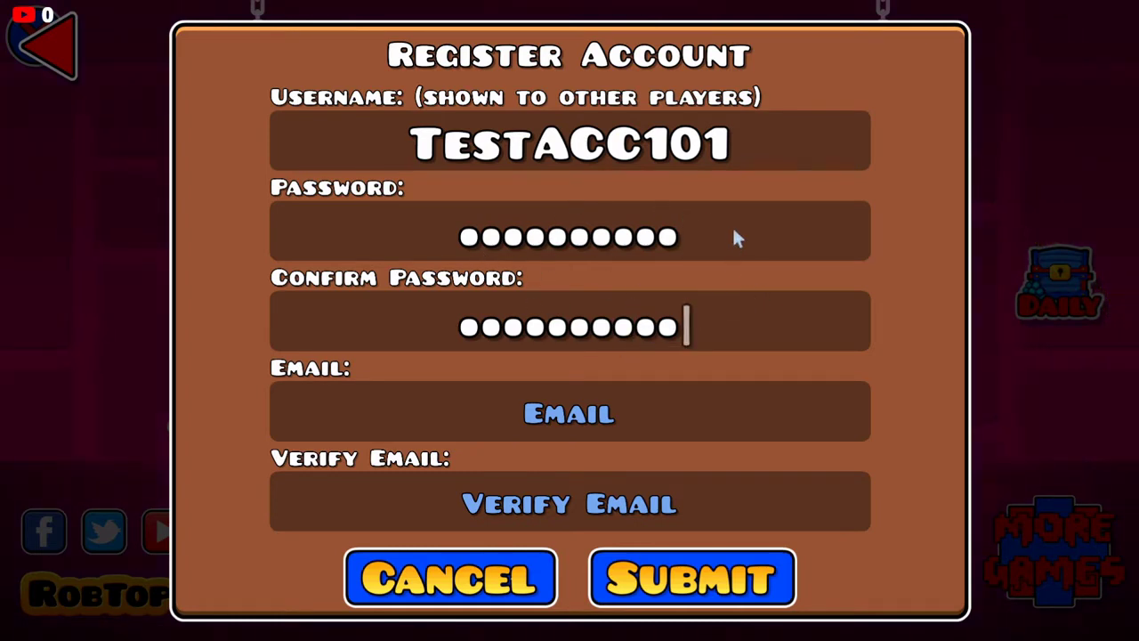
{"action": "left_click", "coordinate": [752, 237]}
Step: Fill in the account's e-mail address, correcting a mistyped character
{"action": "left_click", "coordinate": [659, 434]}
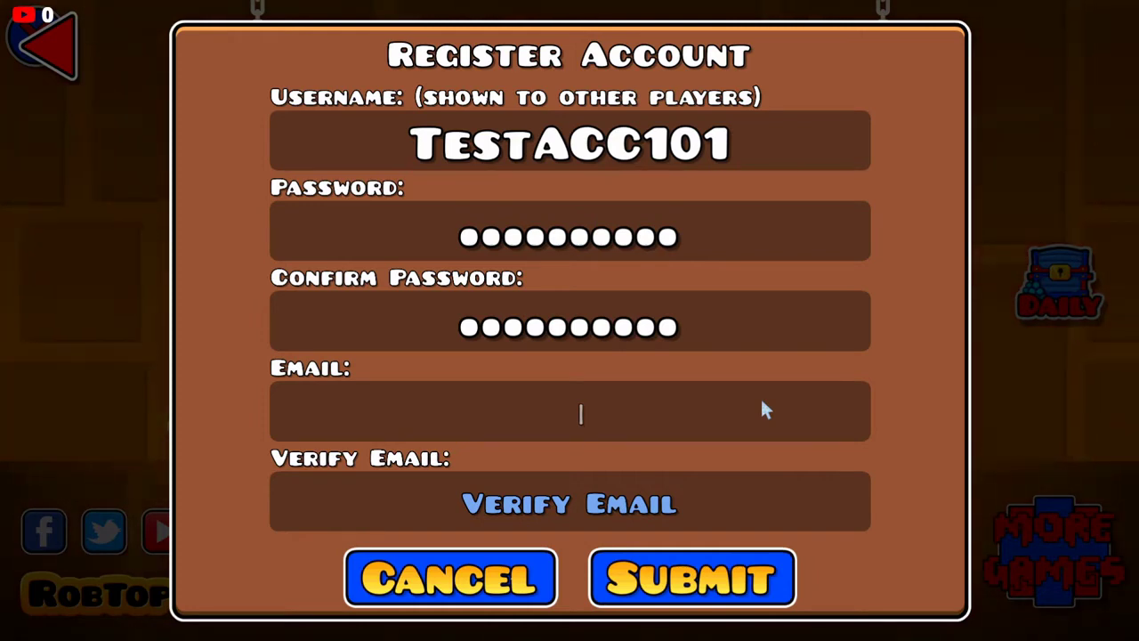
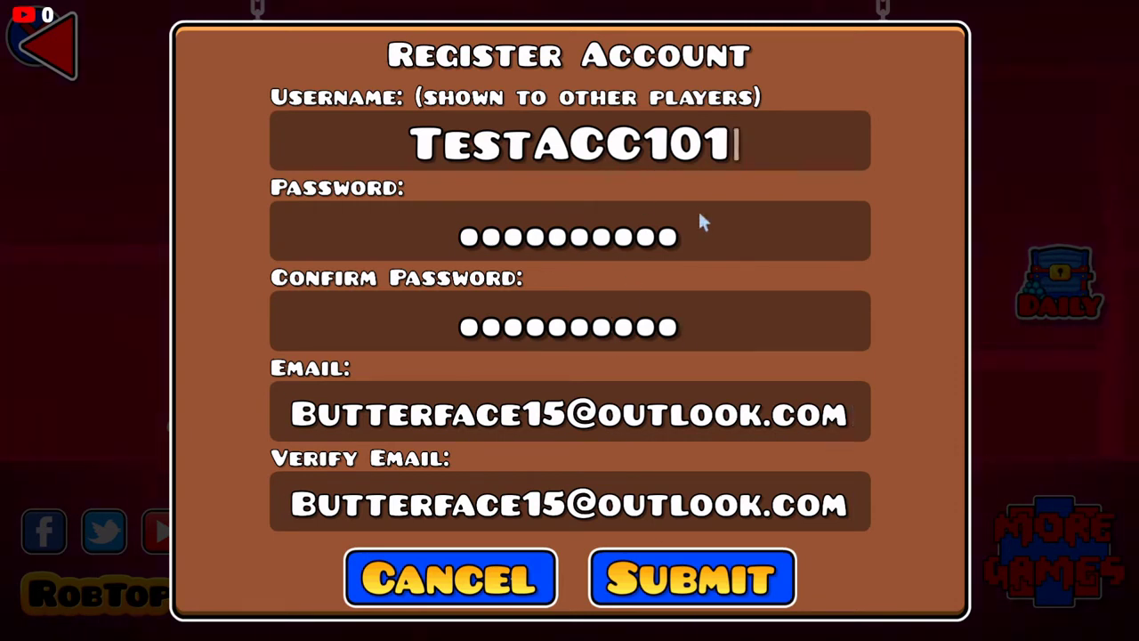
Step: Submit the registration, acknowledge the account-created message, and start the login username
{"action": "left_click", "coordinate": [723, 598]}
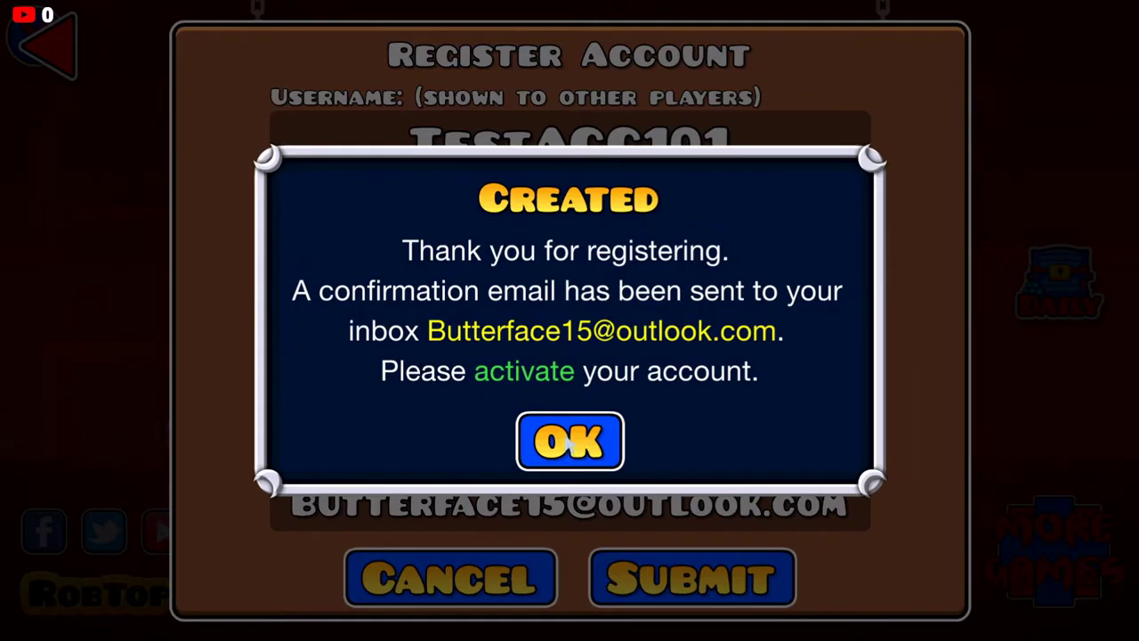
{"action": "left_click", "coordinate": [569, 444]}
{"action": "left_click", "coordinate": [570, 276]}
{"action": "type", "text": "TestACC101"}
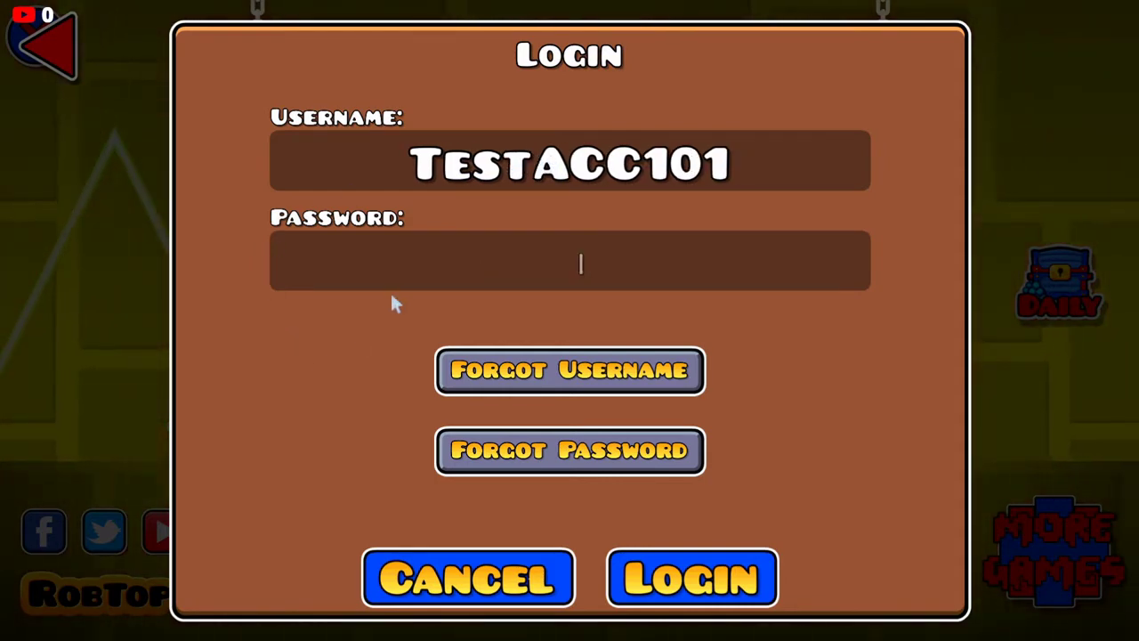
Step: Log in with the account password, confirm success, and check the new profile from the main menu
{"action": "type", "text": "23456"}
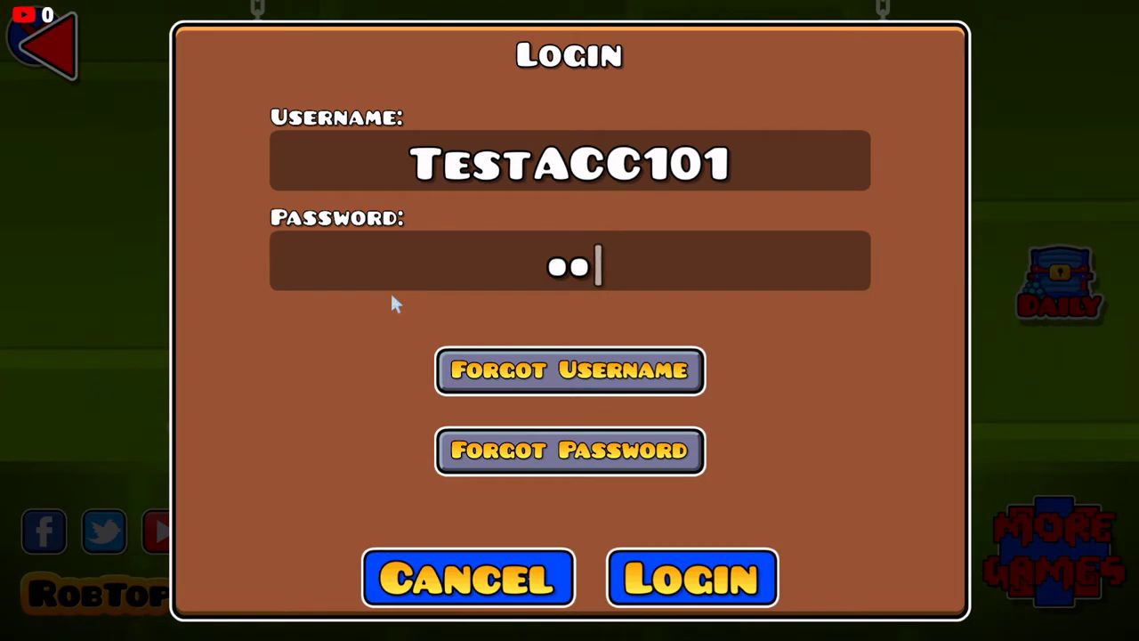
{"action": "type", "text": "7890"}
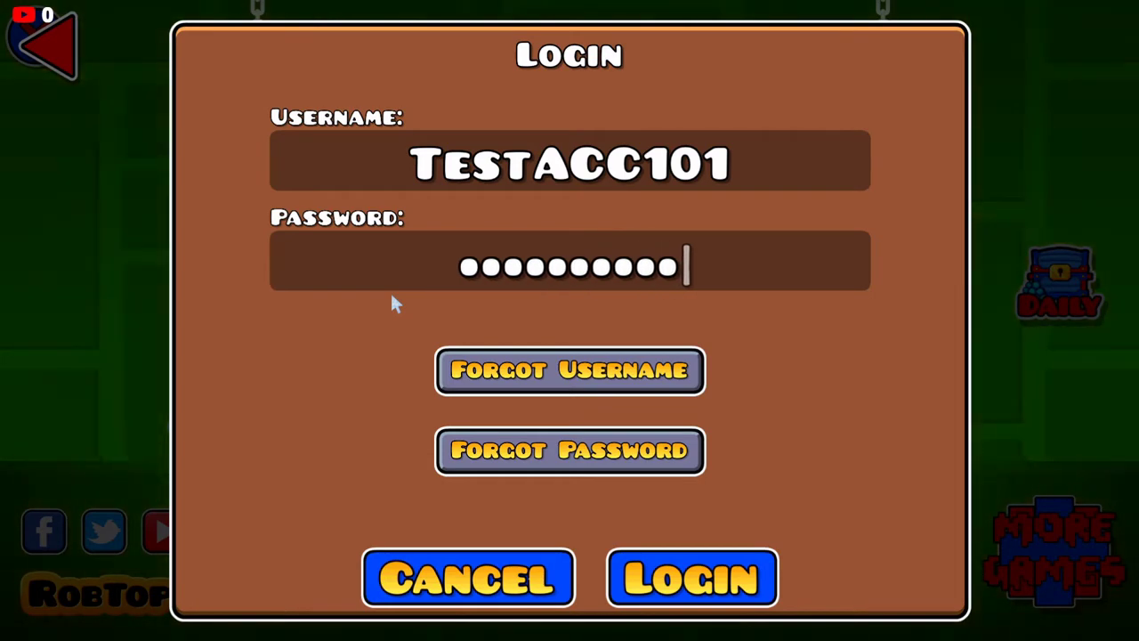
{"action": "left_click", "coordinate": [761, 581]}
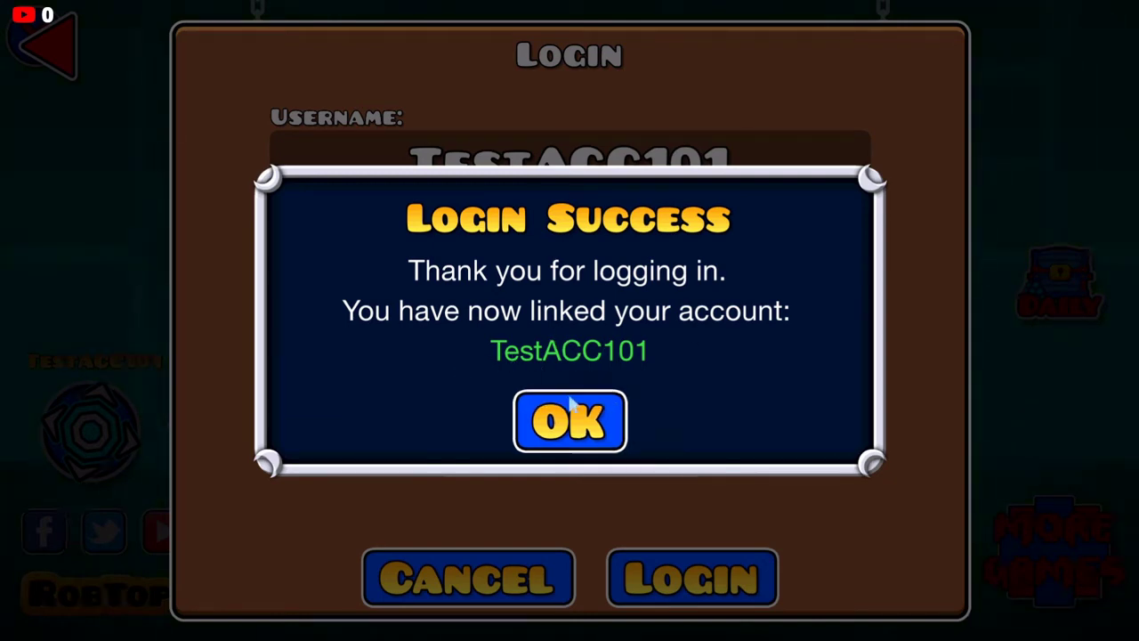
{"action": "left_click", "coordinate": [570, 405]}
{"action": "left_click", "coordinate": [59, 49]}
{"action": "left_click", "coordinate": [107, 356]}
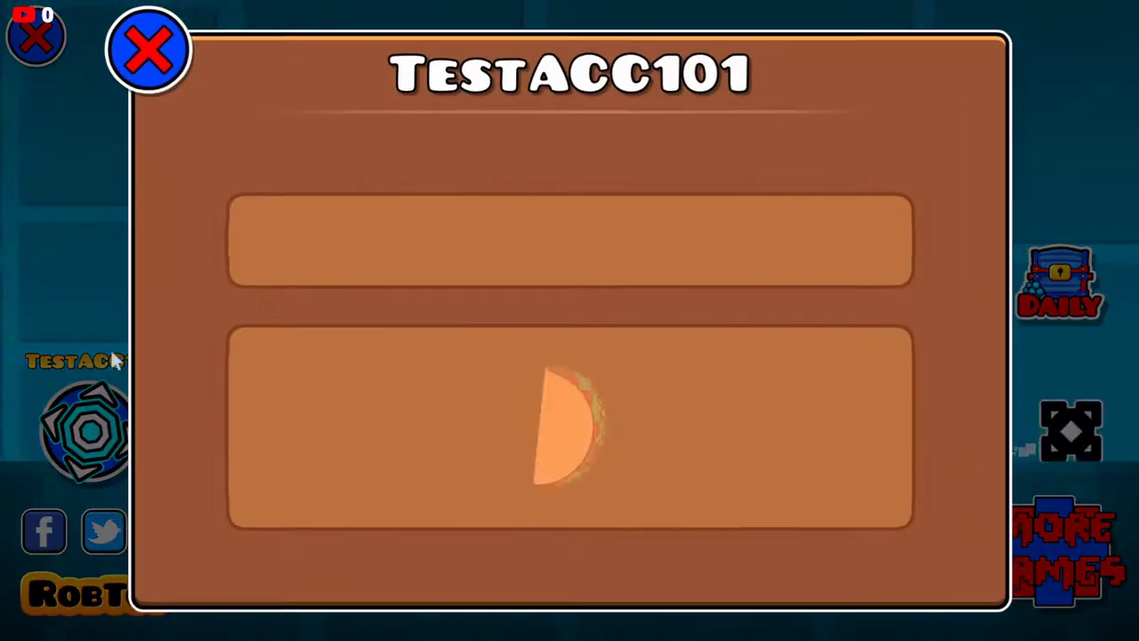
{"action": "left_click", "coordinate": [187, 72]}
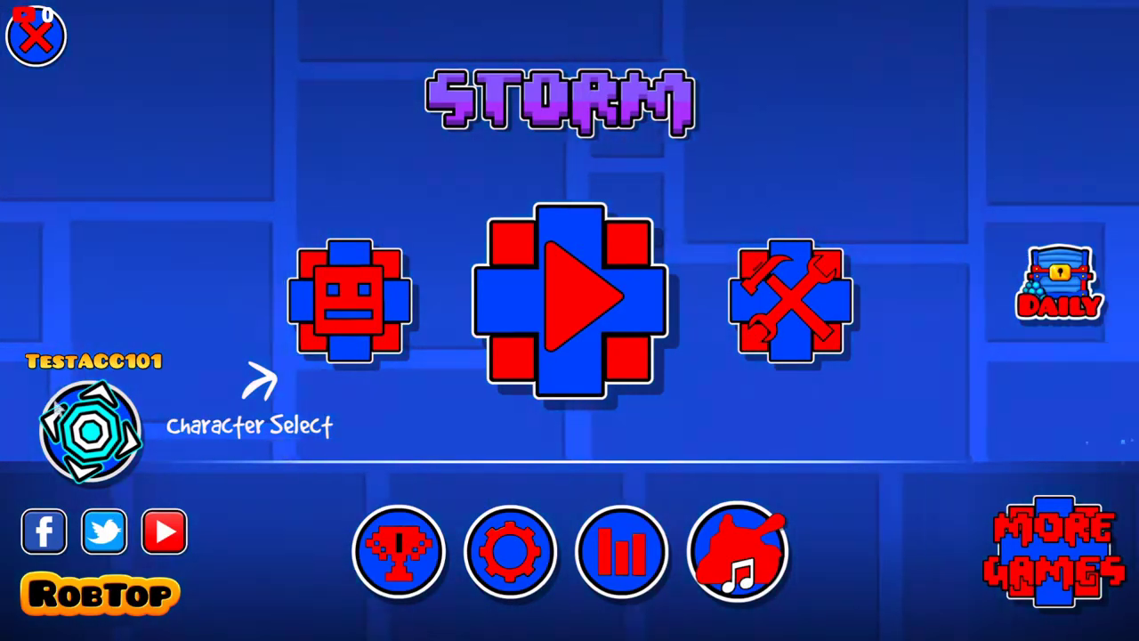
Step: Glance at the profile and the icon garage, then go to the level creator menu
{"action": "left_click", "coordinate": [93, 360]}
{"action": "left_click", "coordinate": [145, 70]}
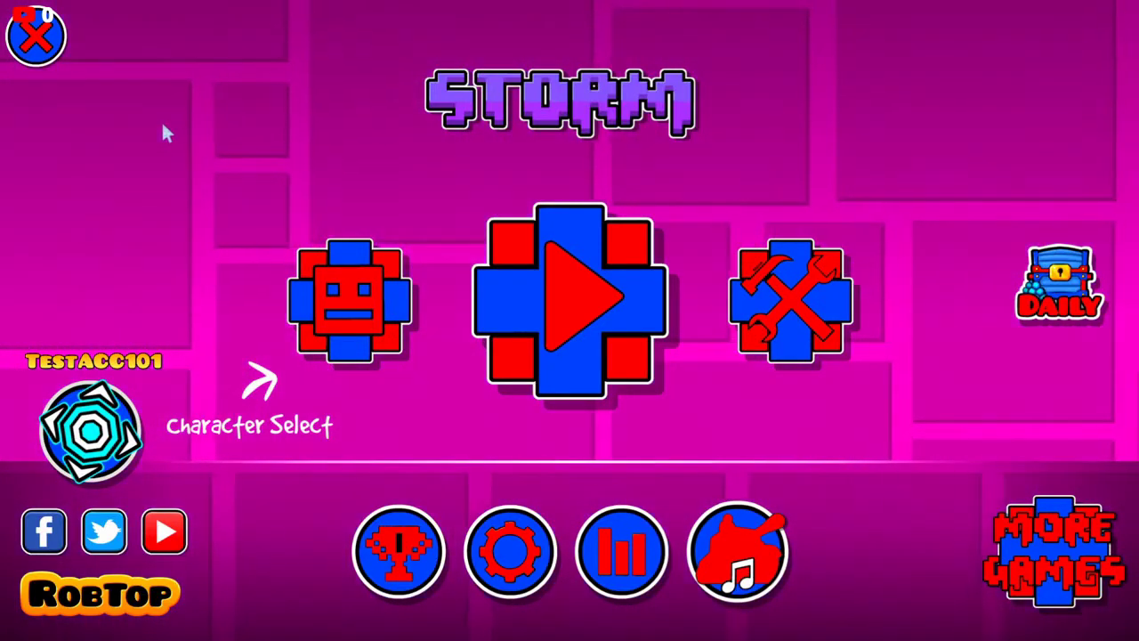
{"action": "left_click", "coordinate": [291, 287]}
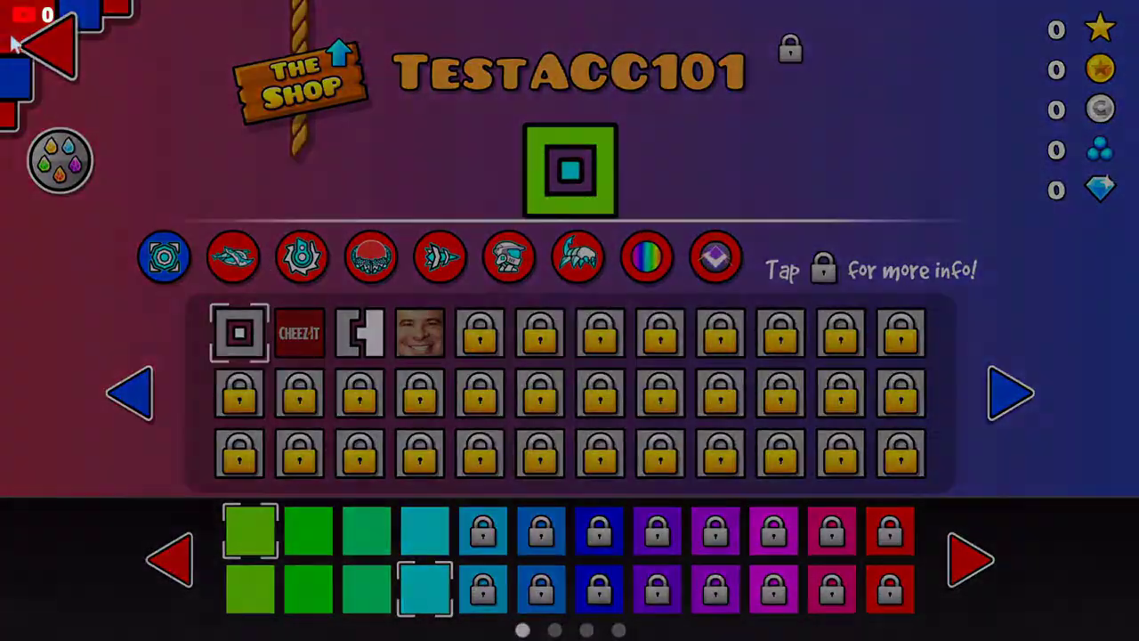
{"action": "left_click", "coordinate": [26, 36]}
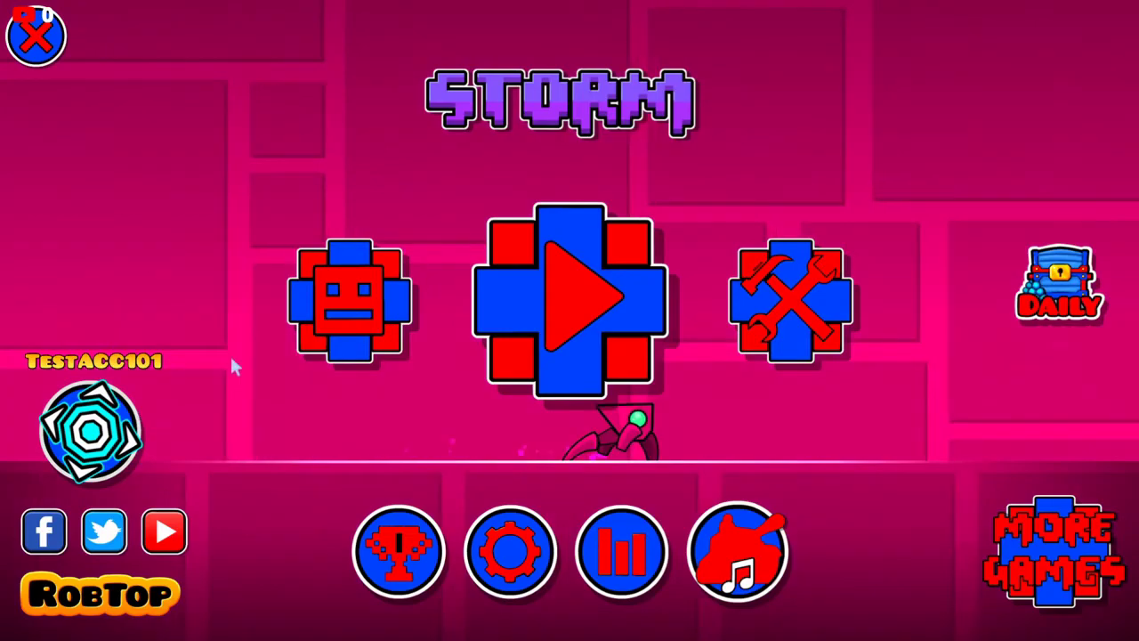
{"action": "left_click", "coordinate": [771, 330]}
Step: Peek at the empty My Levels list and an online level search, then back out
{"action": "left_click", "coordinate": [348, 152]}
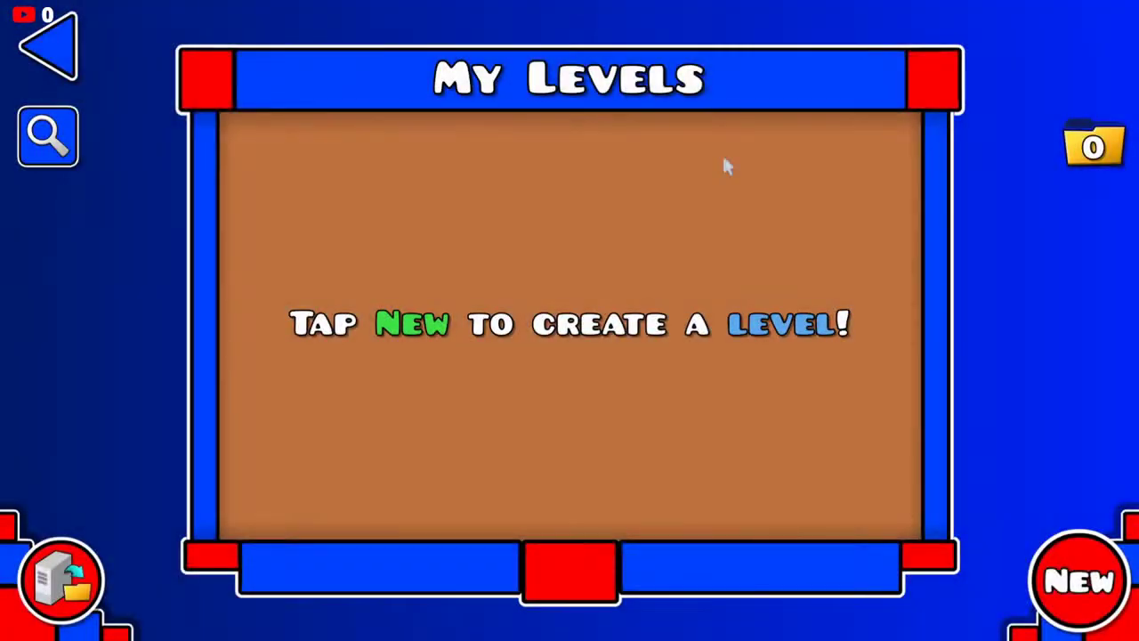
{"action": "key", "text": "Escape"}
{"action": "left_click", "coordinate": [805, 472]}
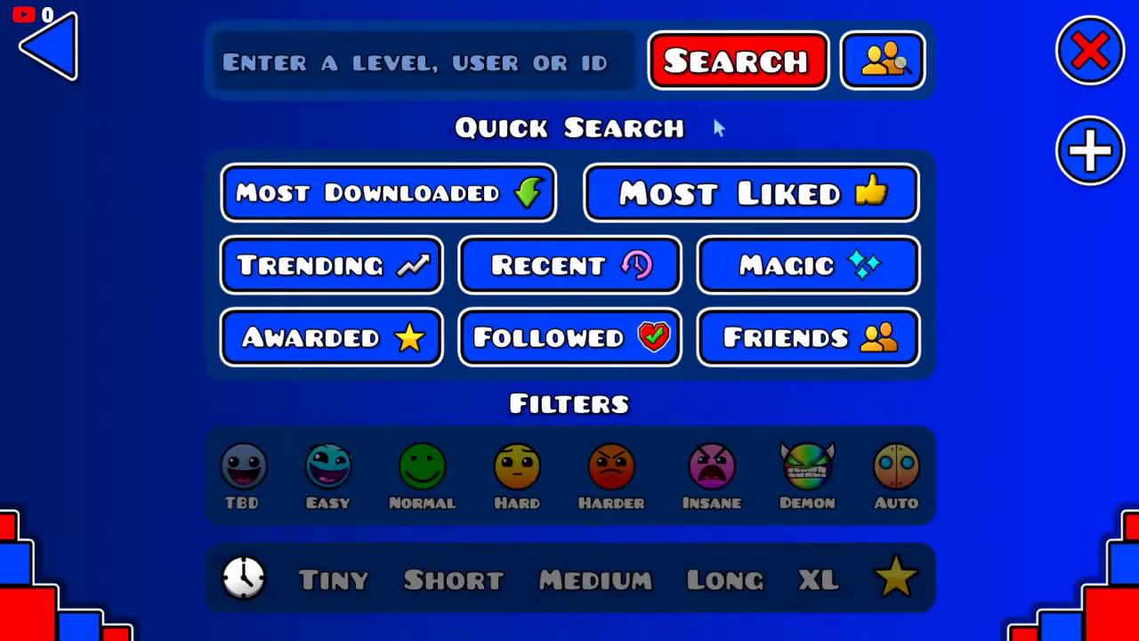
{"action": "left_click", "coordinate": [720, 193]}
{"action": "key", "text": "Escape"}
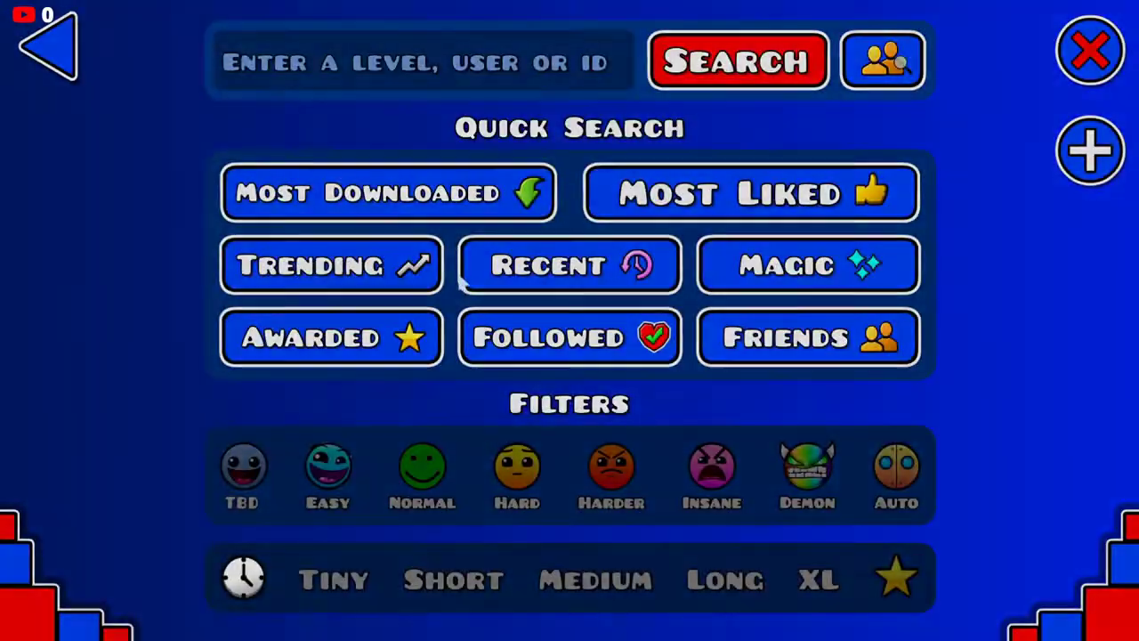
{"action": "key", "text": "Escape"}
{"action": "key", "text": "Escape"}
Step: Return to the main menu and open your own player profile
{"action": "left_click", "coordinate": [547, 331]}
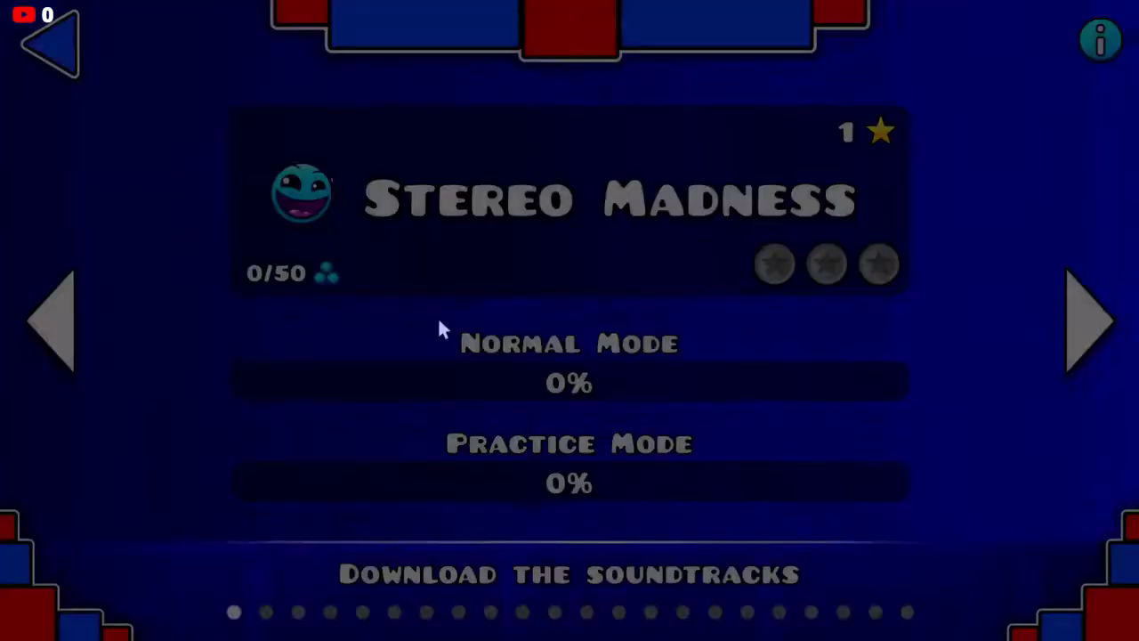
{"action": "key", "text": "Escape"}
{"action": "left_click", "coordinate": [89, 430]}
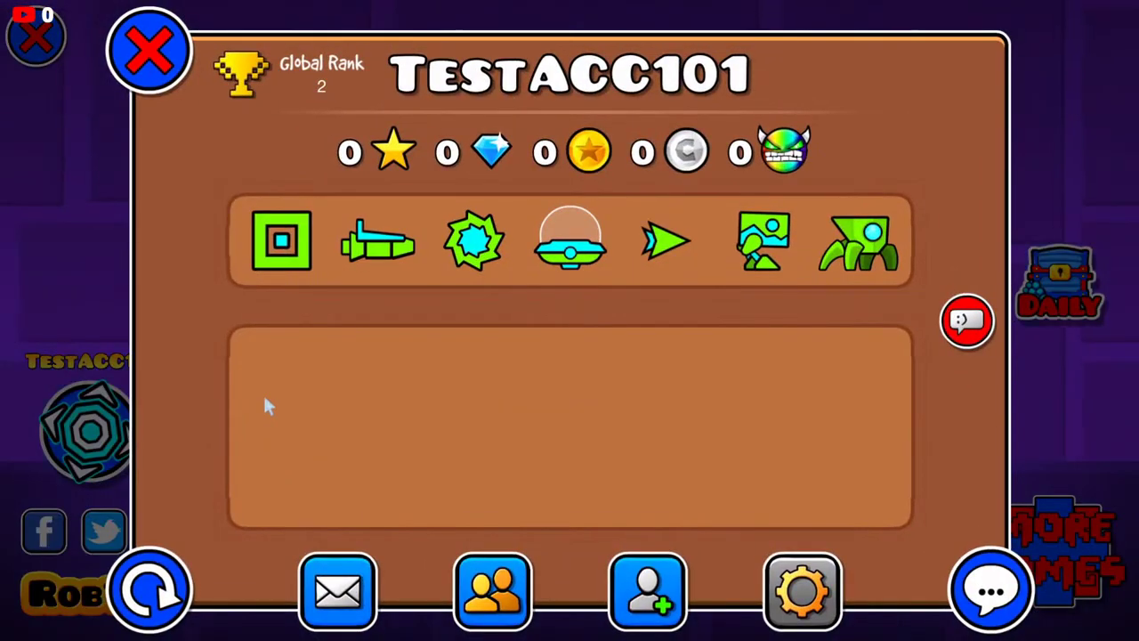
Step: Close the profile, glance at the icon kit, and return to the main menu
{"action": "key", "text": "Escape"}
{"action": "left_click", "coordinate": [348, 300]}
{"action": "key", "text": "Escape"}
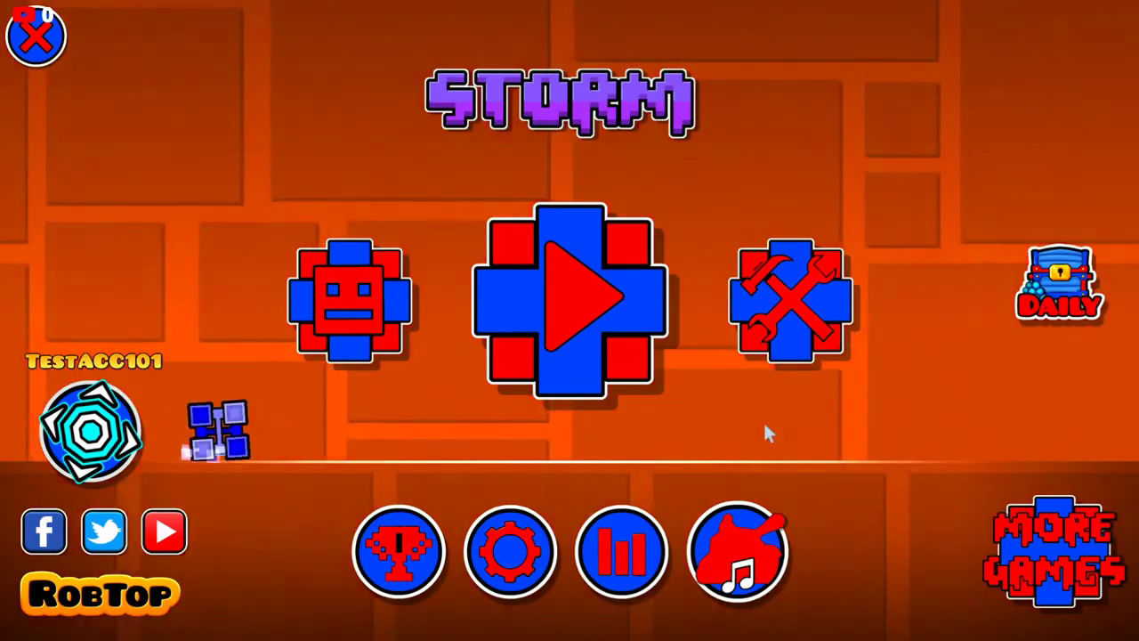
Step: Open and close the player profile three times from the main menu
{"action": "left_click", "coordinate": [90, 432]}
{"action": "left_click", "coordinate": [148, 49]}
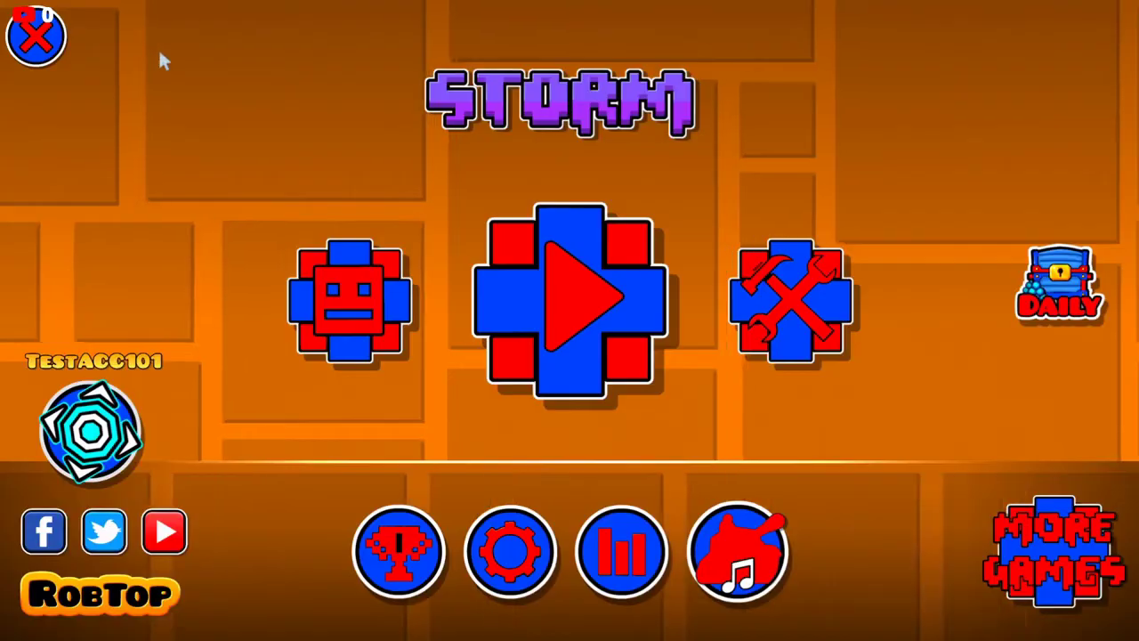
{"action": "left_click", "coordinate": [91, 432]}
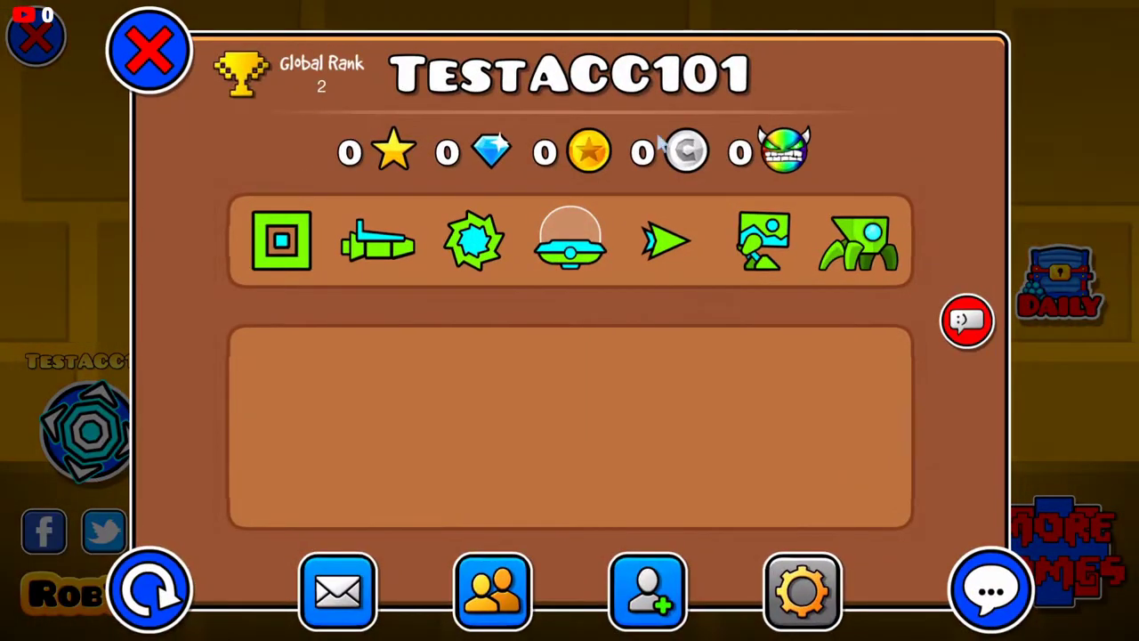
{"action": "left_click", "coordinate": [148, 49]}
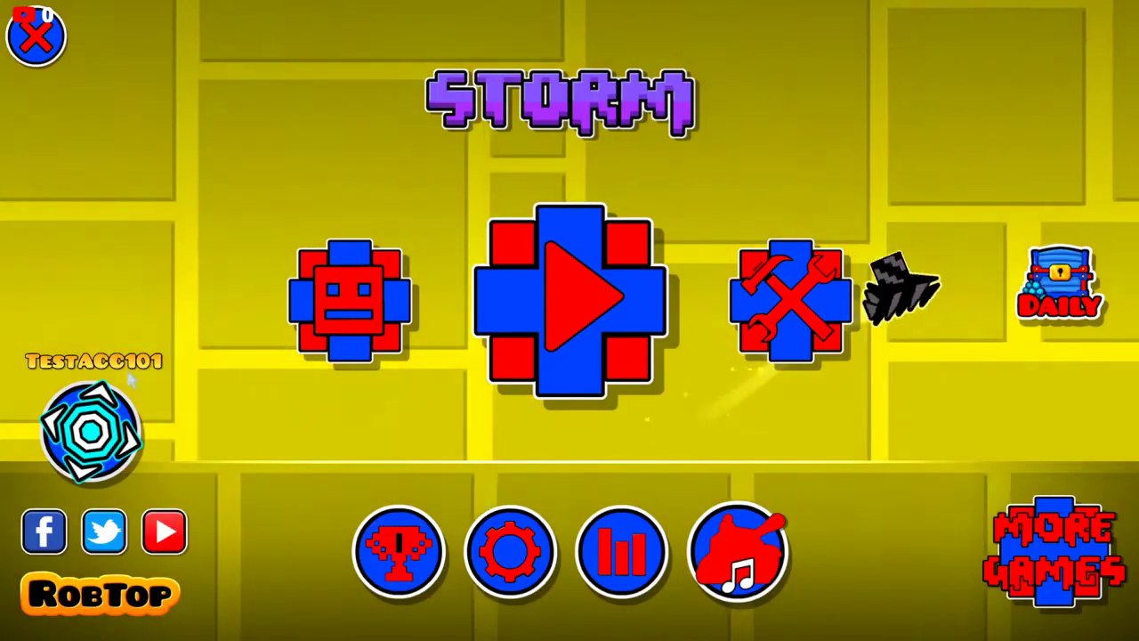
{"action": "left_click", "coordinate": [91, 432]}
{"action": "left_click", "coordinate": [148, 49]}
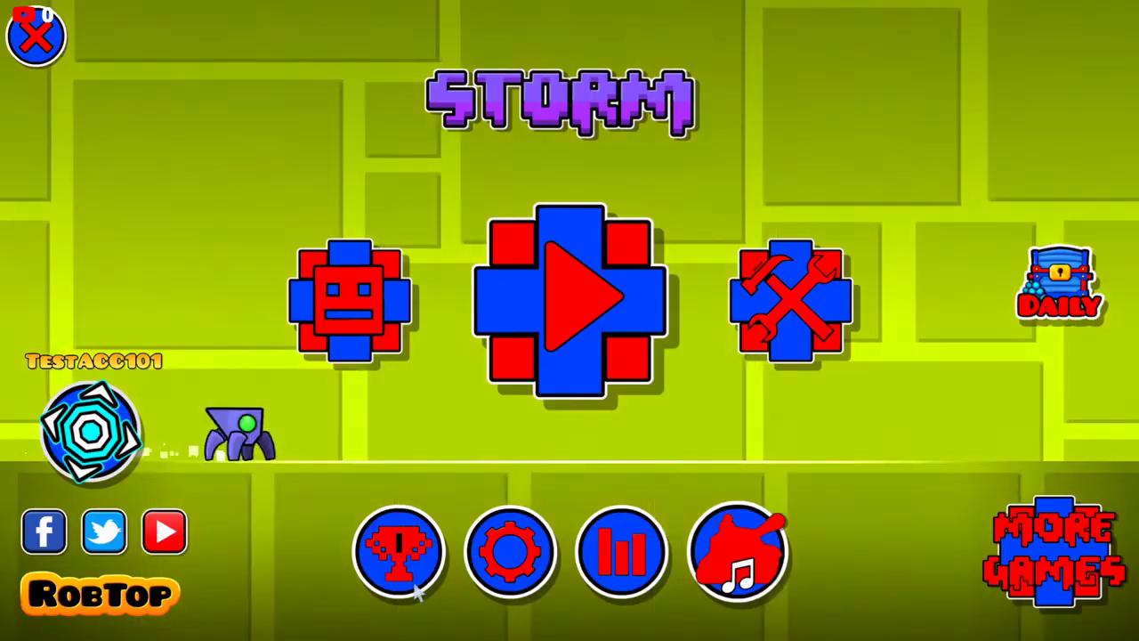
Step: In Settings > Help, try a support request, then enable Low Detail Mode
{"action": "left_click", "coordinate": [511, 551]}
{"action": "left_click", "coordinate": [784, 332]}
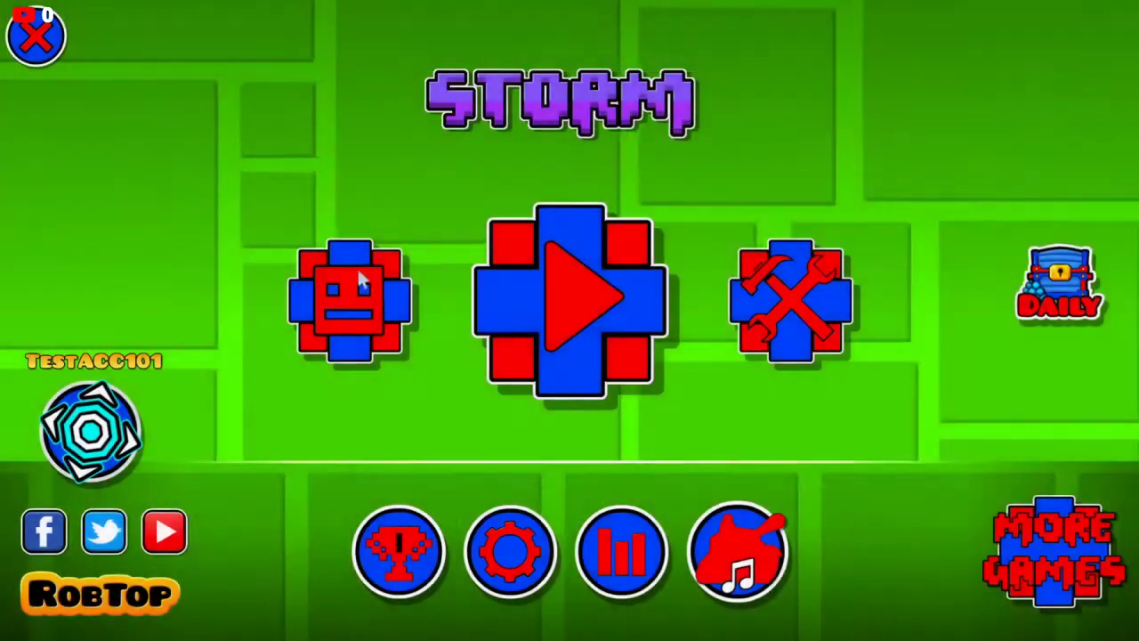
{"action": "left_click", "coordinate": [690, 500]}
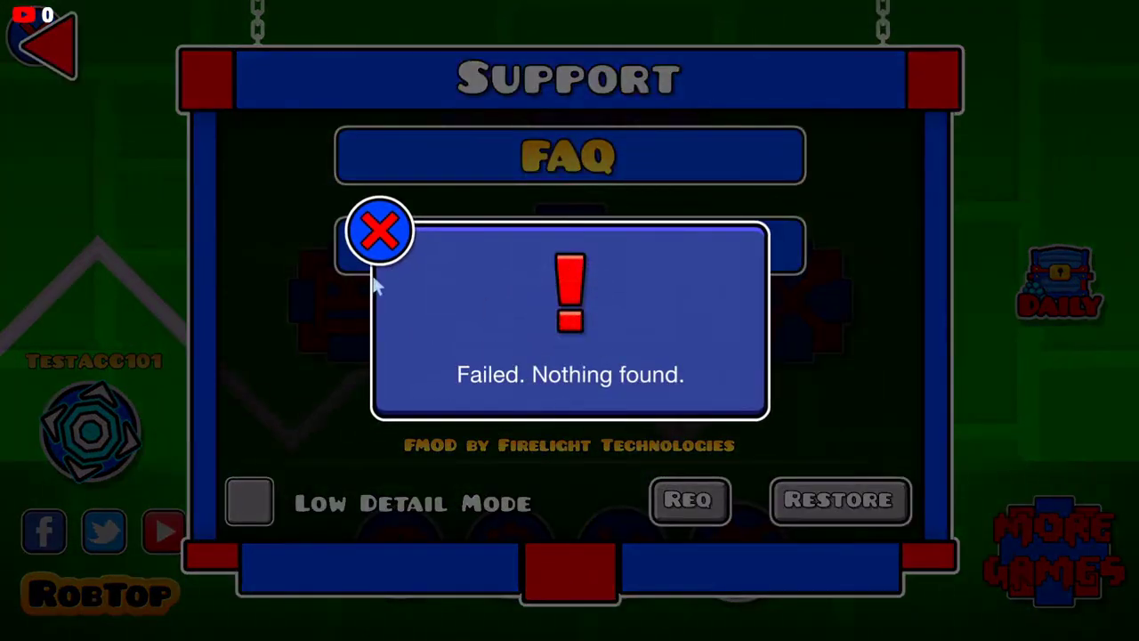
{"action": "left_click", "coordinate": [379, 231]}
{"action": "left_click", "coordinate": [249, 499]}
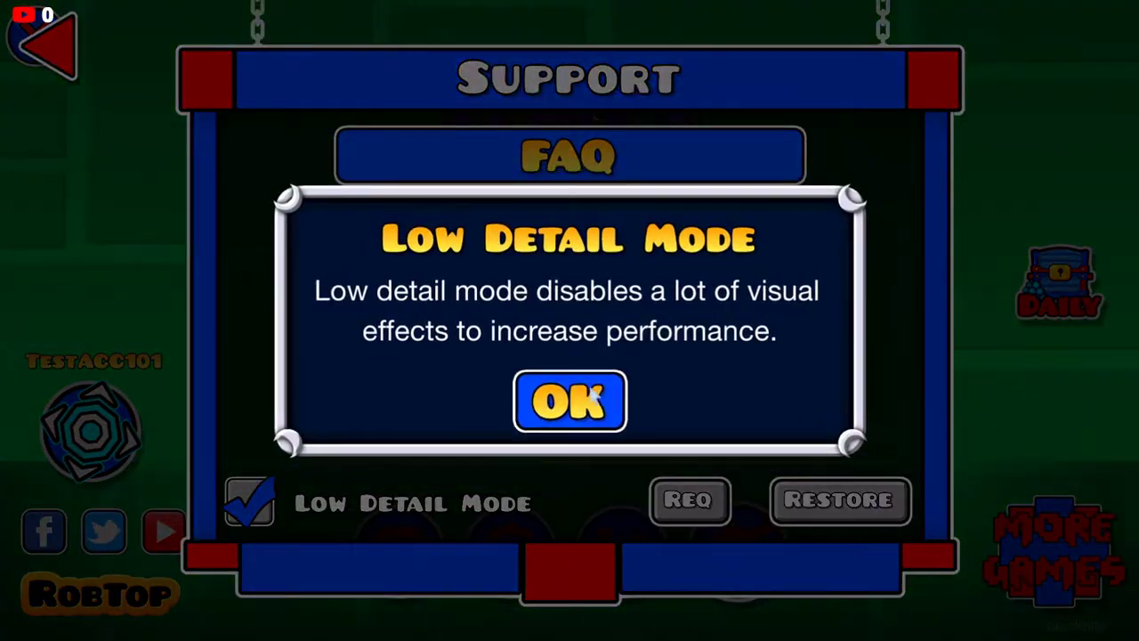
{"action": "left_click", "coordinate": [593, 398]}
{"action": "key", "text": "Escape"}
Step: Check the profile once more, then go to the online levels menu
{"action": "left_click", "coordinate": [89, 432]}
{"action": "left_click", "coordinate": [152, 49]}
{"action": "left_click", "coordinate": [766, 325]}
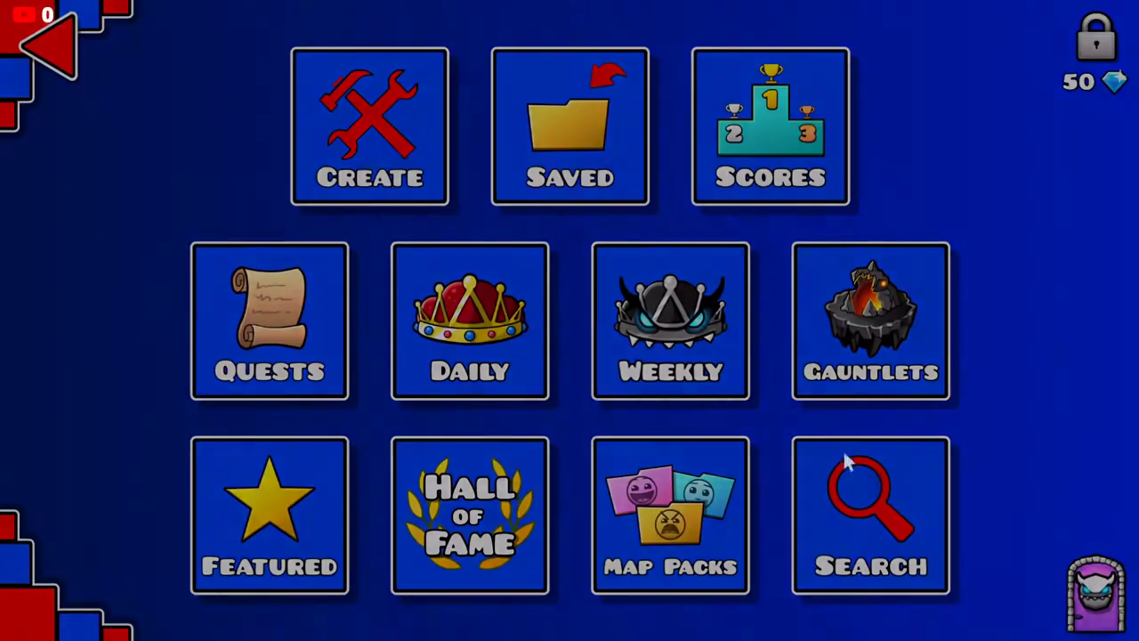
Step: Search online levels, see only the Welcome level, and back out to the main menu
{"action": "left_click", "coordinate": [850, 472]}
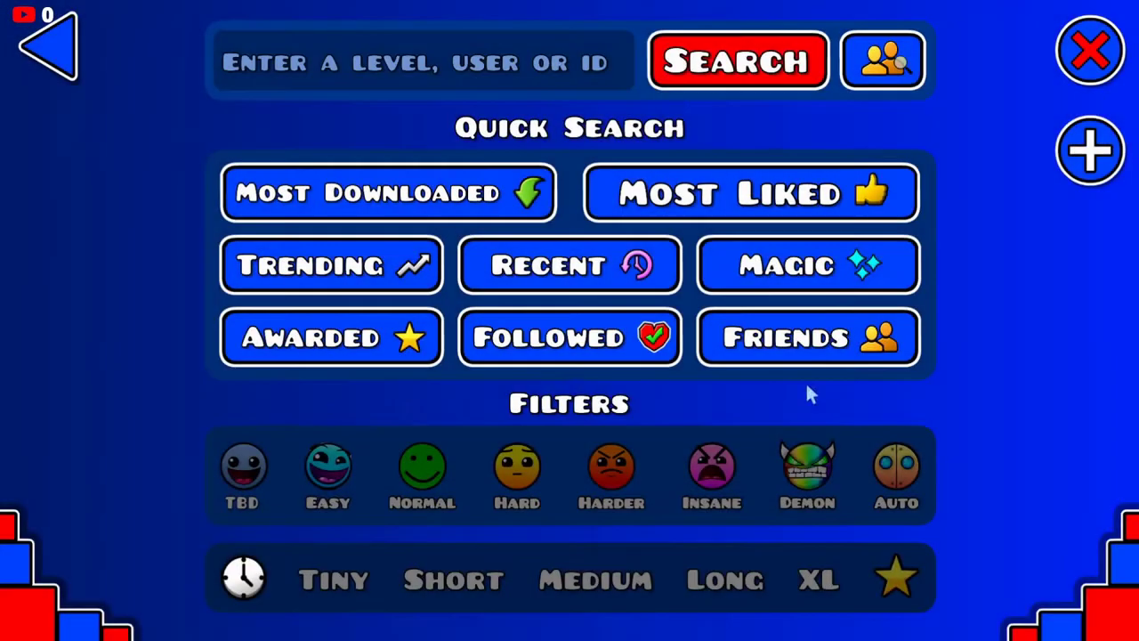
{"action": "left_click", "coordinate": [692, 76]}
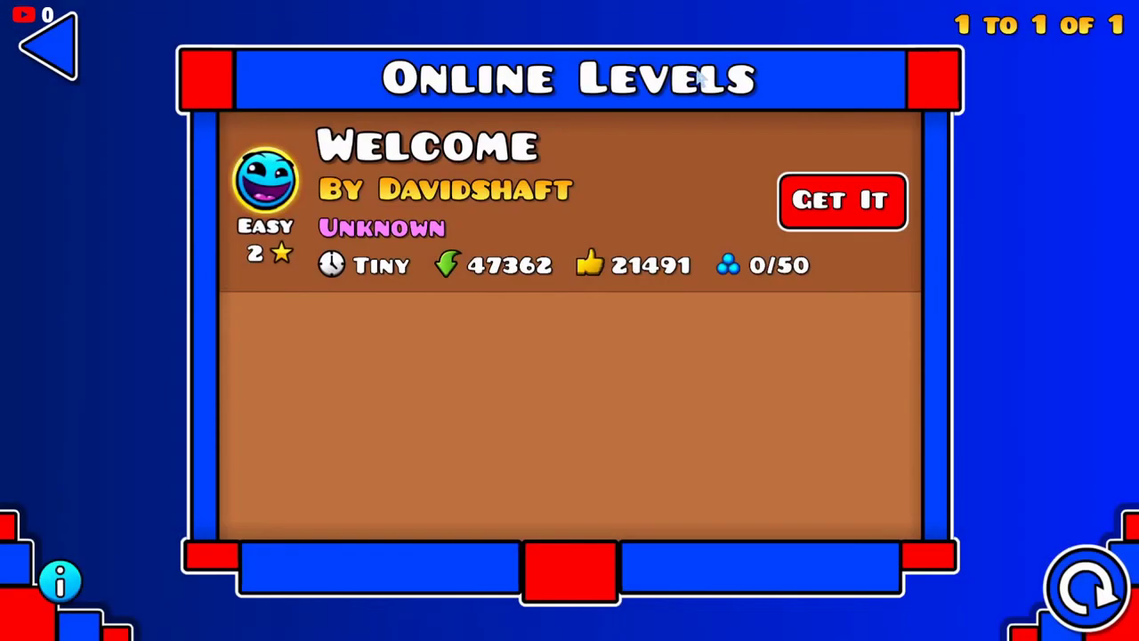
{"action": "left_click", "coordinate": [48, 43]}
{"action": "left_click", "coordinate": [48, 43]}
{"action": "left_click", "coordinate": [49, 42]}
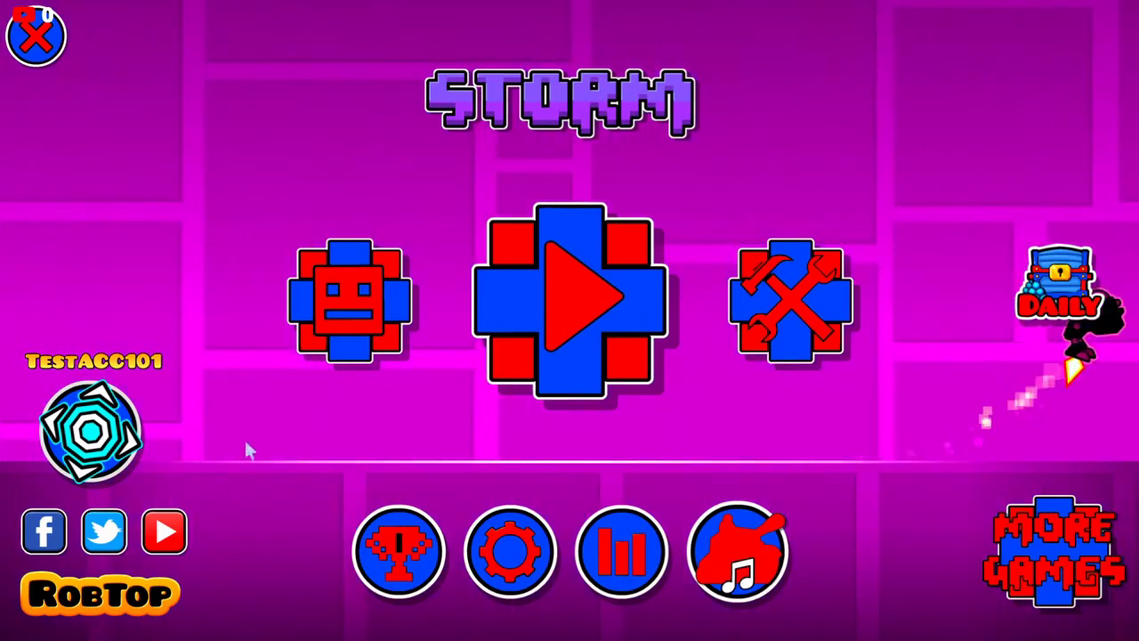
Step: View the empty Messages inbox from your profile, then go to Settings
{"action": "left_click", "coordinate": [87, 436]}
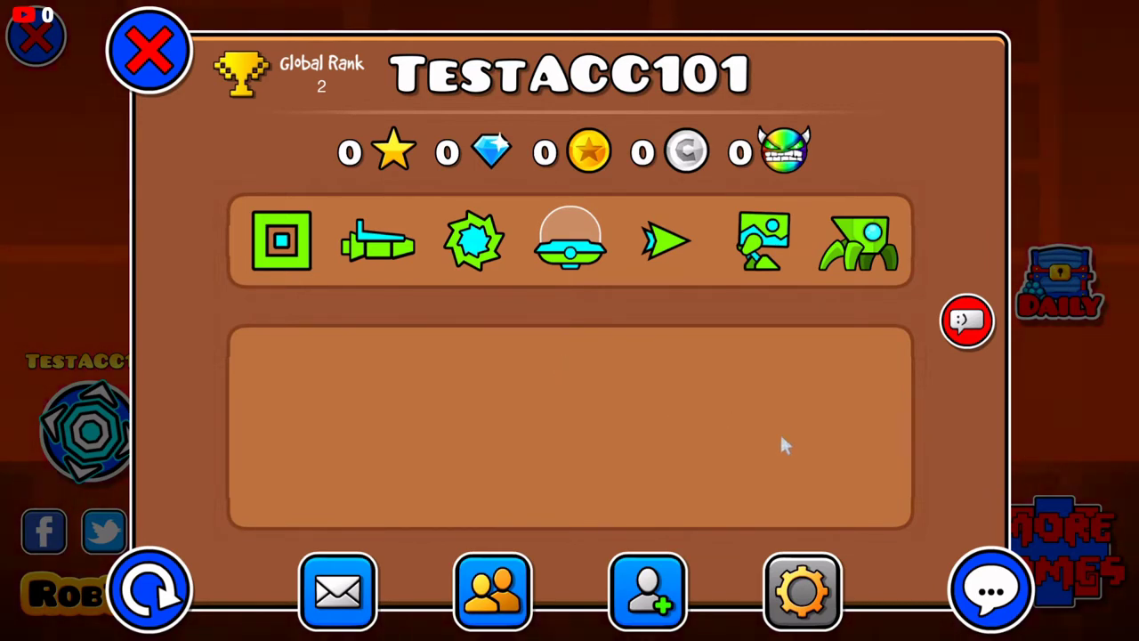
{"action": "left_click", "coordinate": [322, 595]}
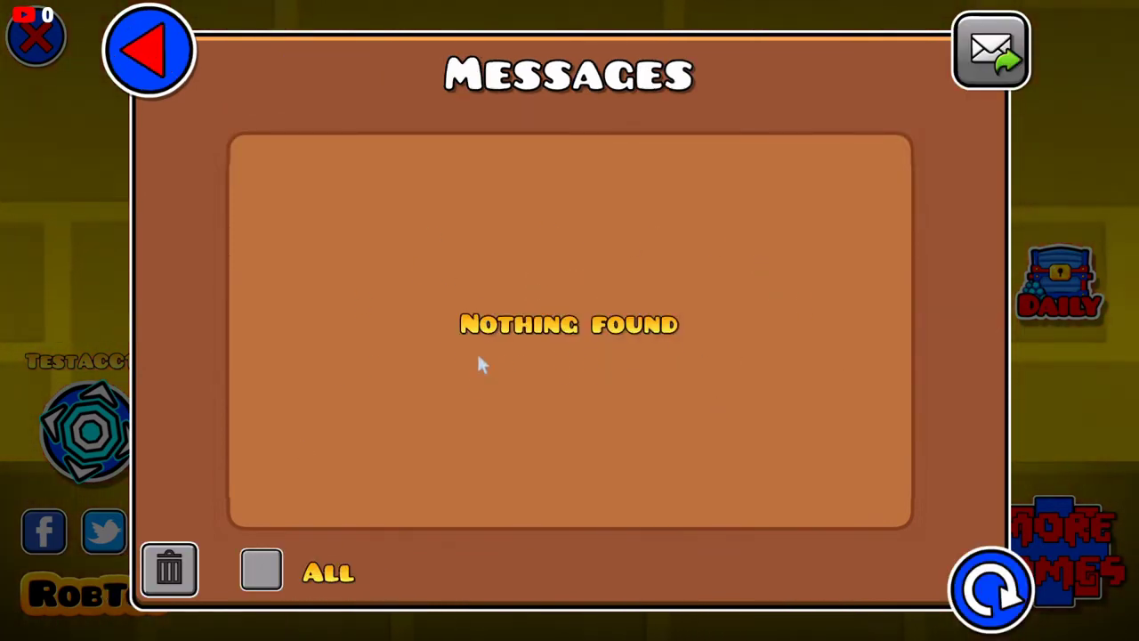
{"action": "left_click", "coordinate": [147, 44]}
{"action": "left_click", "coordinate": [176, 73]}
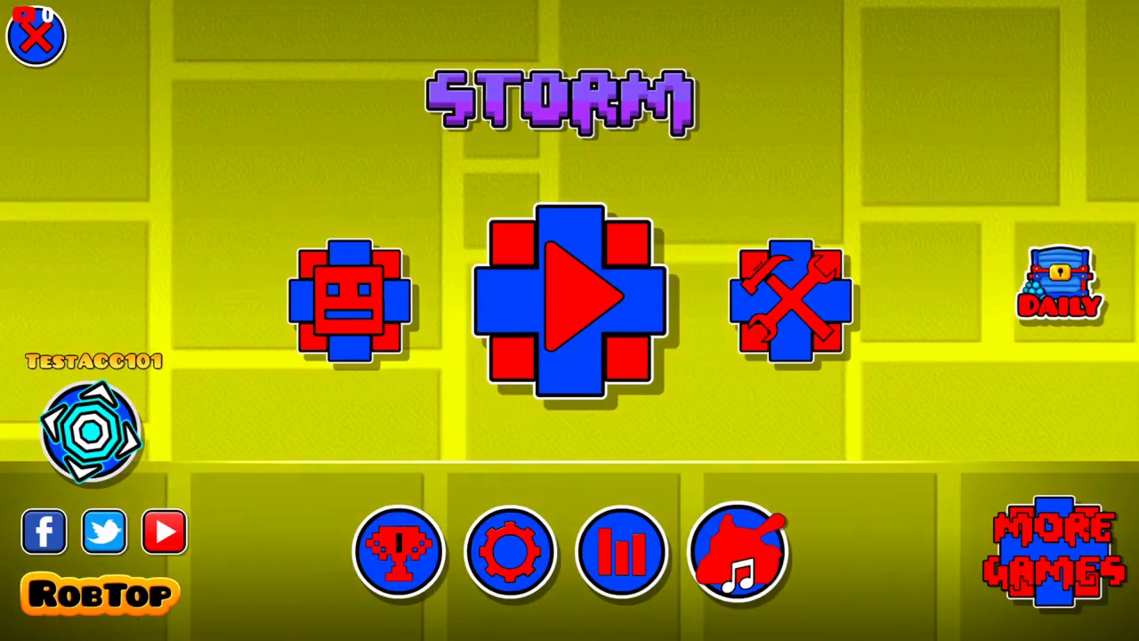
{"action": "left_click", "coordinate": [506, 545]}
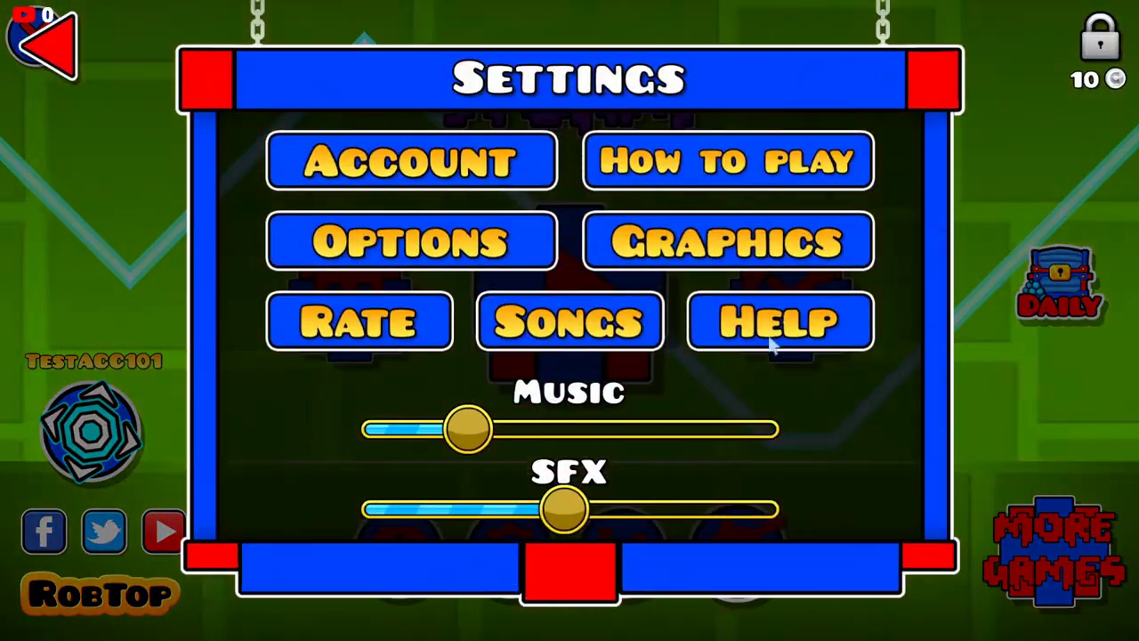
Step: Send a support request from Settings > Help, get 'Failed. Nothing found.', then view your profile
{"action": "left_click", "coordinate": [773, 350]}
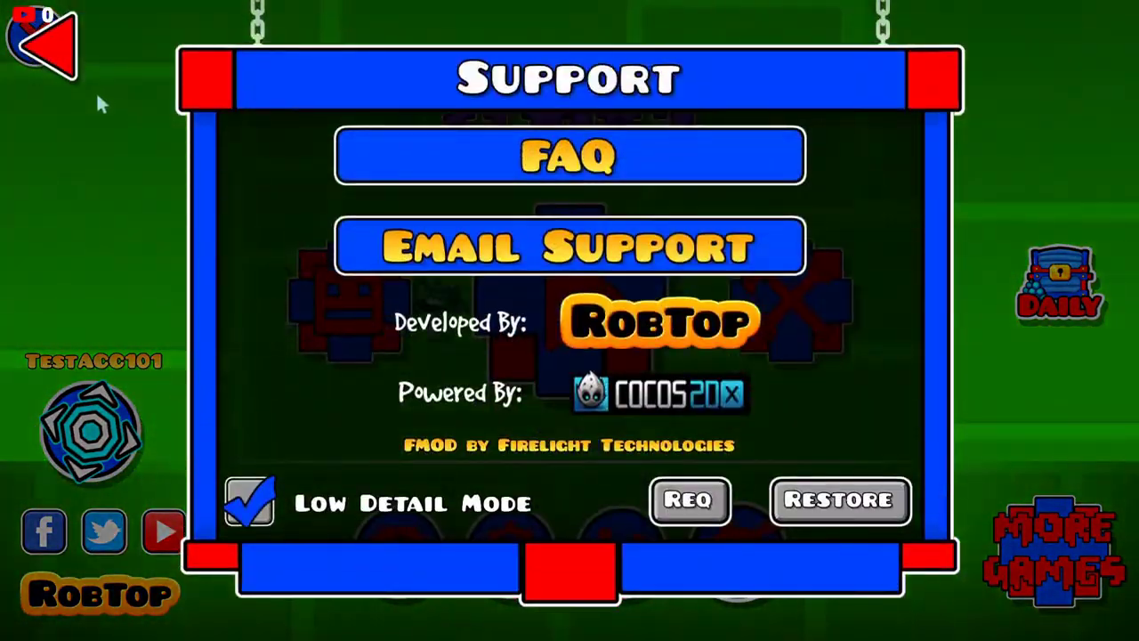
{"action": "left_click", "coordinate": [70, 62]}
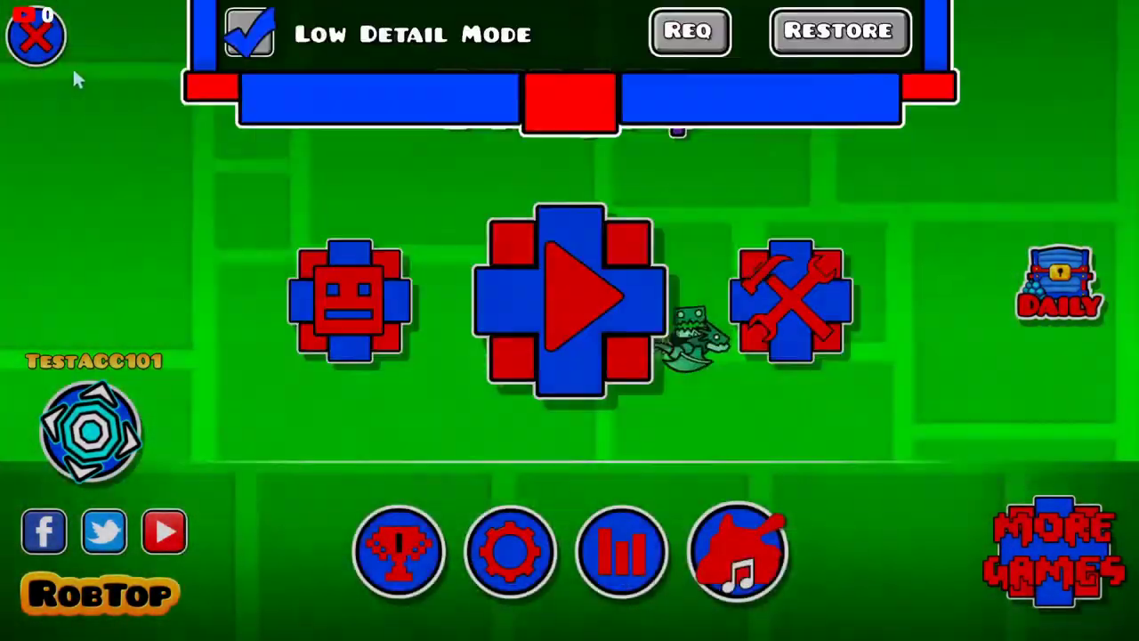
{"action": "left_click", "coordinate": [504, 570]}
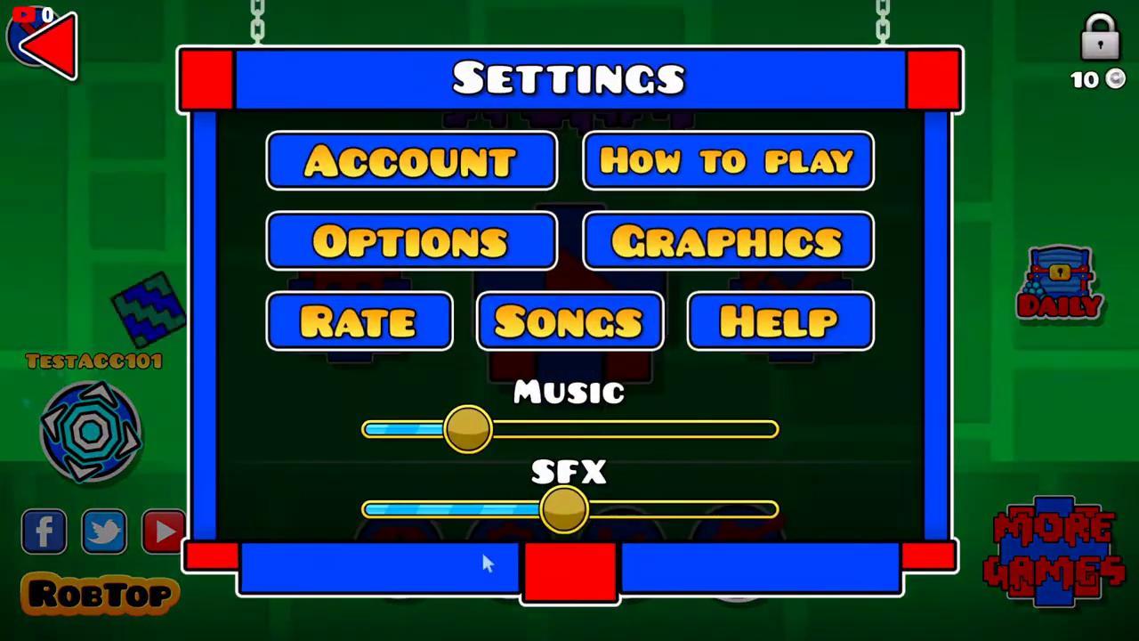
{"action": "left_click", "coordinate": [806, 326]}
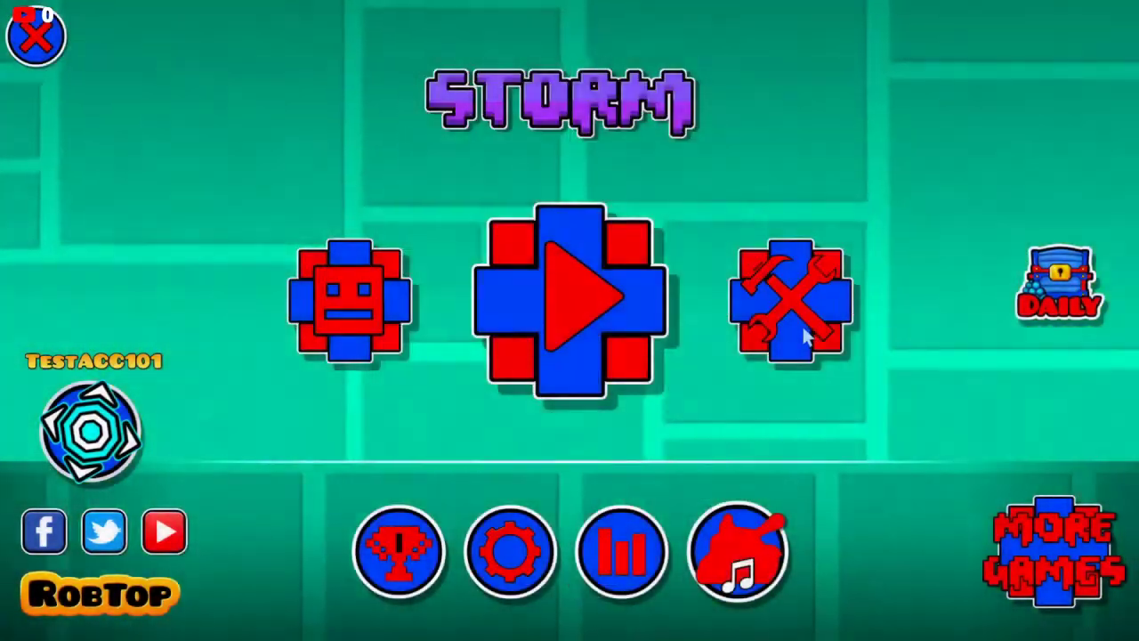
{"action": "left_click", "coordinate": [688, 500]}
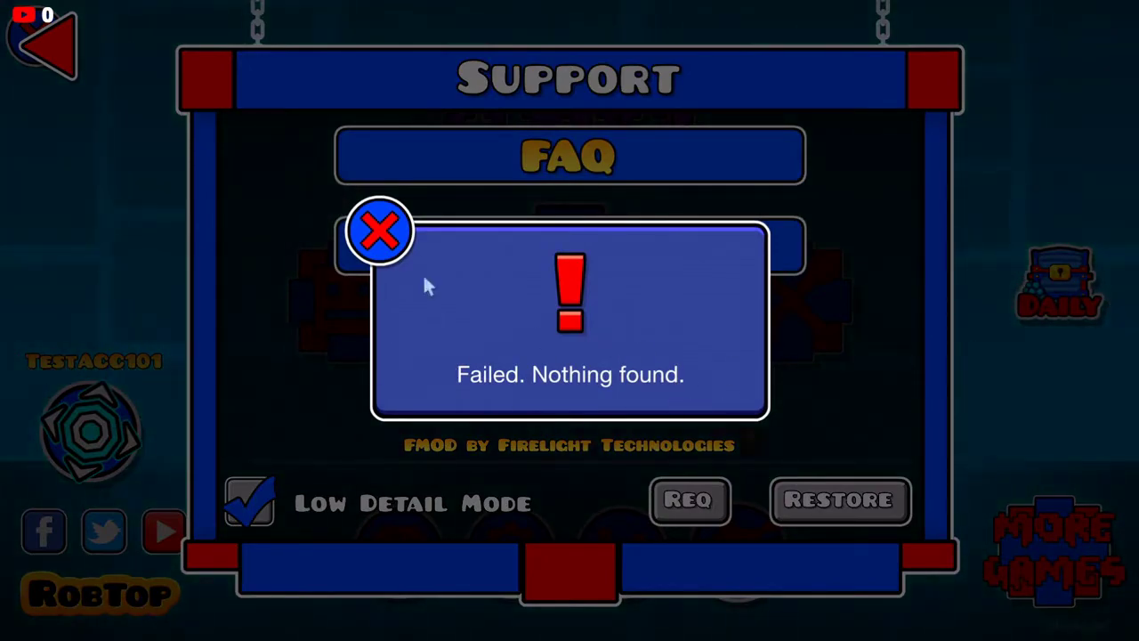
{"action": "left_click", "coordinate": [380, 233]}
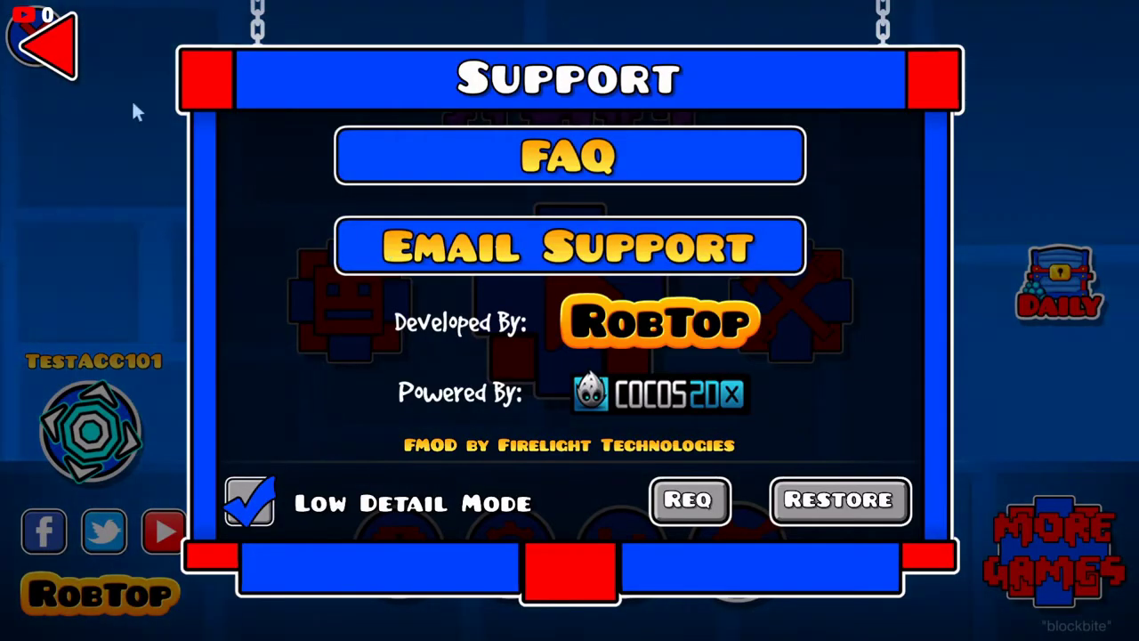
{"action": "left_click", "coordinate": [39, 55]}
{"action": "left_click", "coordinate": [90, 419]}
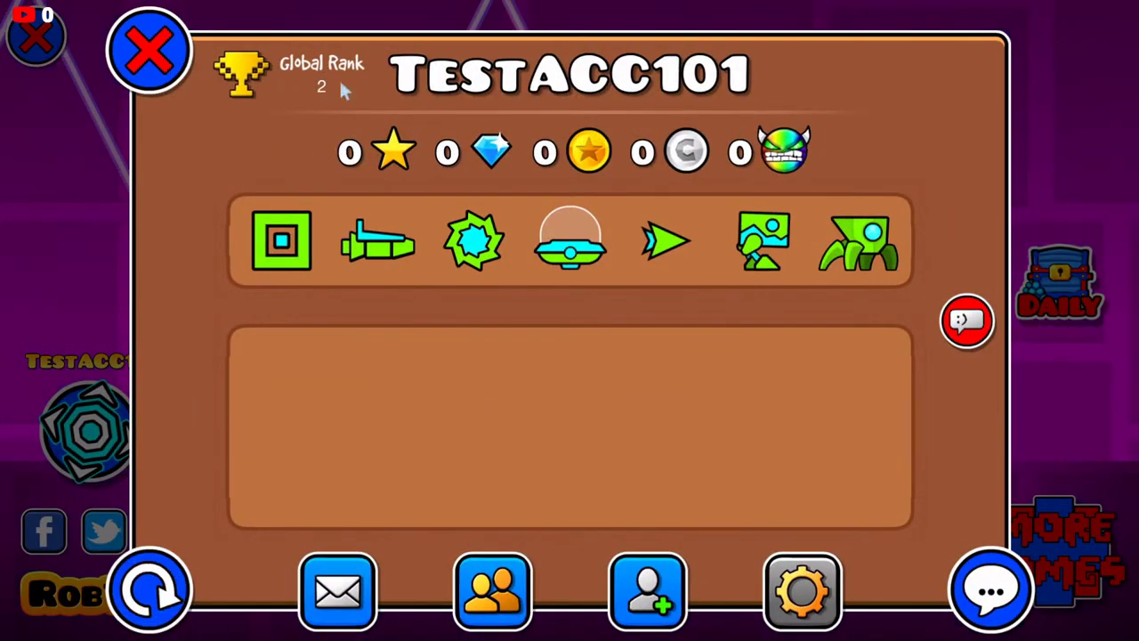
Step: Search users for the top-ranked player's username from the level search screen
{"action": "left_click", "coordinate": [164, 34]}
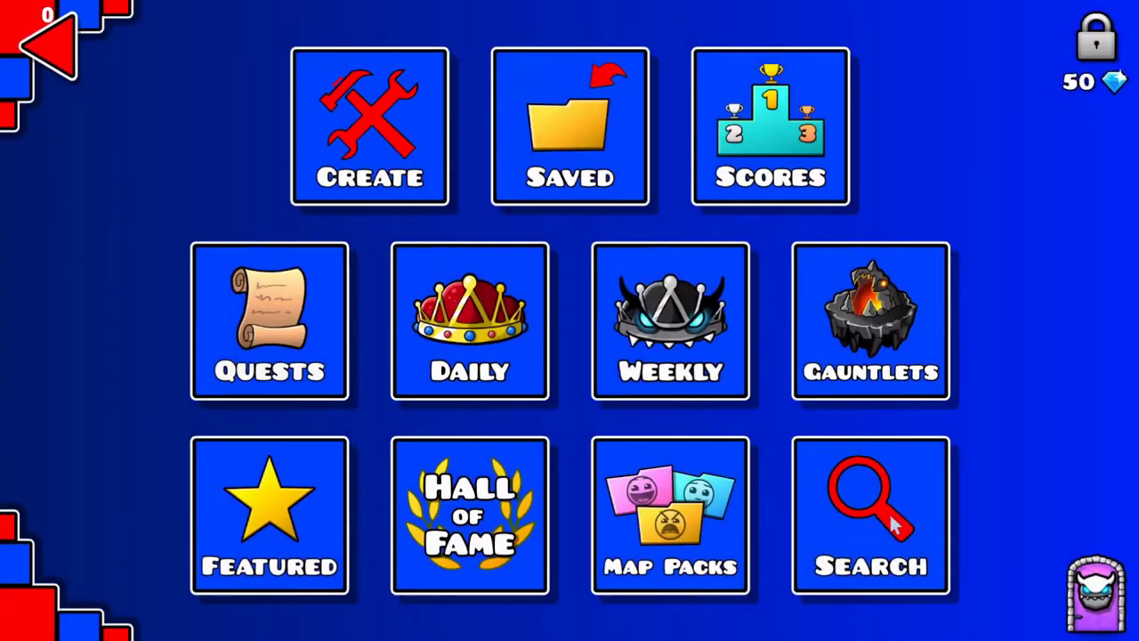
{"action": "left_click", "coordinate": [863, 454]}
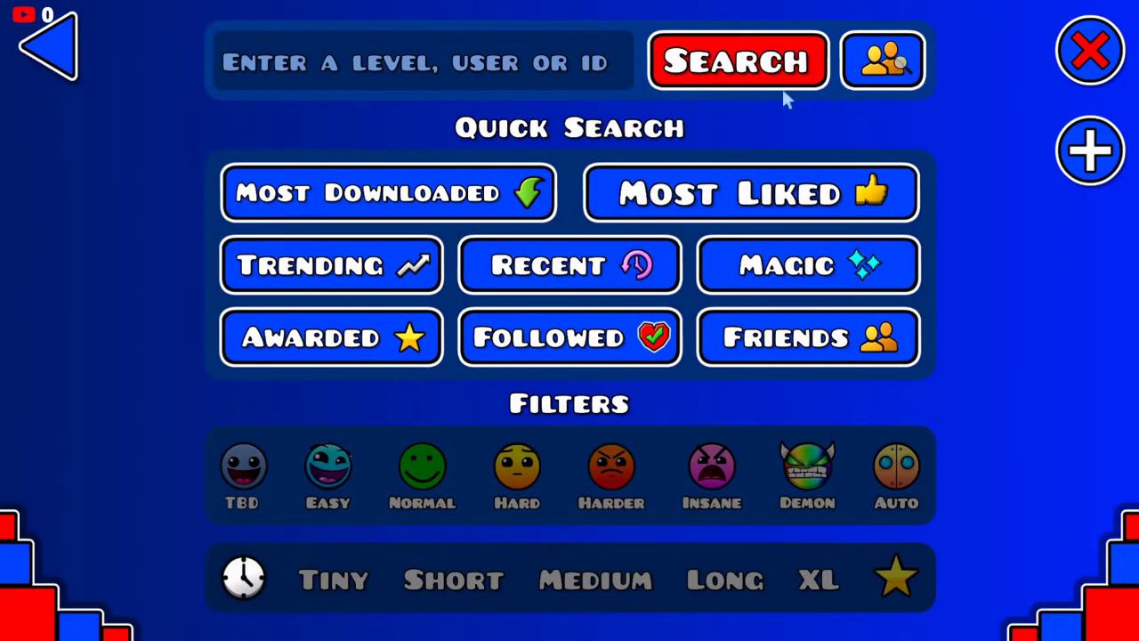
{"action": "left_click", "coordinate": [425, 84]}
{"action": "type", "text": "DAV"}
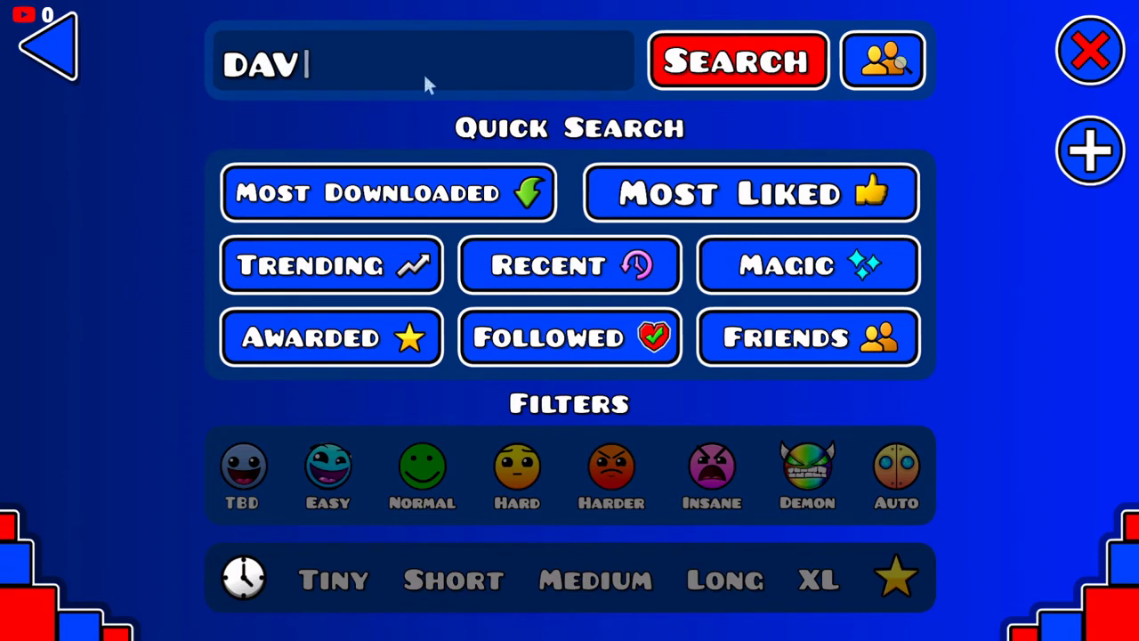
{"action": "type", "text": "IDSAHAFT"}
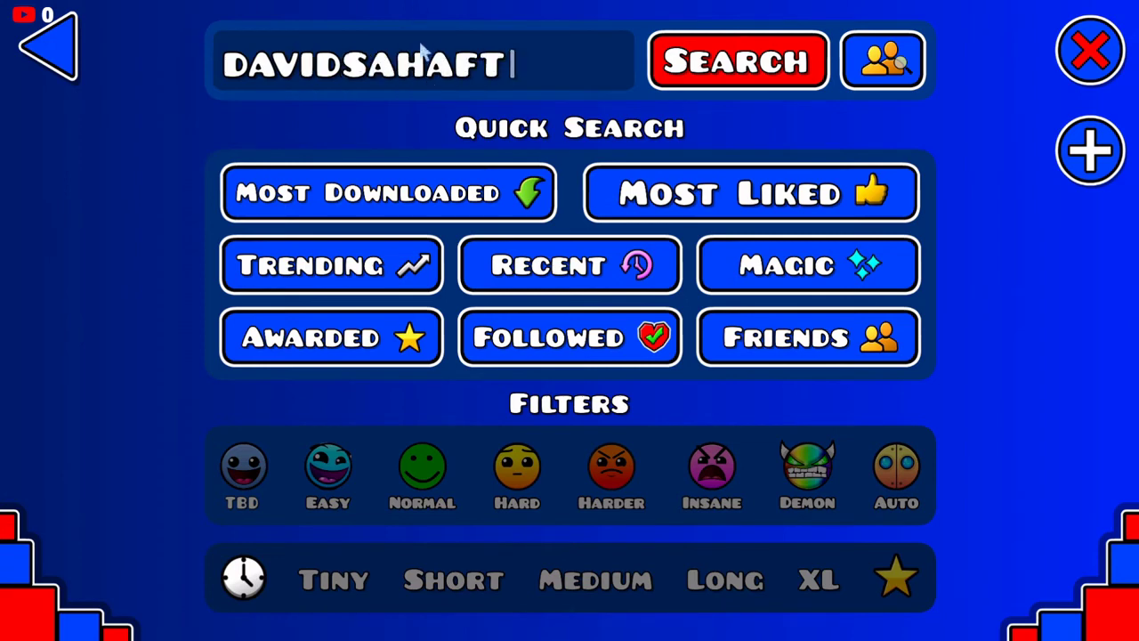
{"action": "key", "text": "BackSpace"}
{"action": "key", "text": "BackSpace"}
{"action": "key", "text": "BackSpace"}
{"action": "key", "text": "BackSpace"}
{"action": "key", "text": "BackSpace"}
{"action": "type", "text": "HAFCT"}
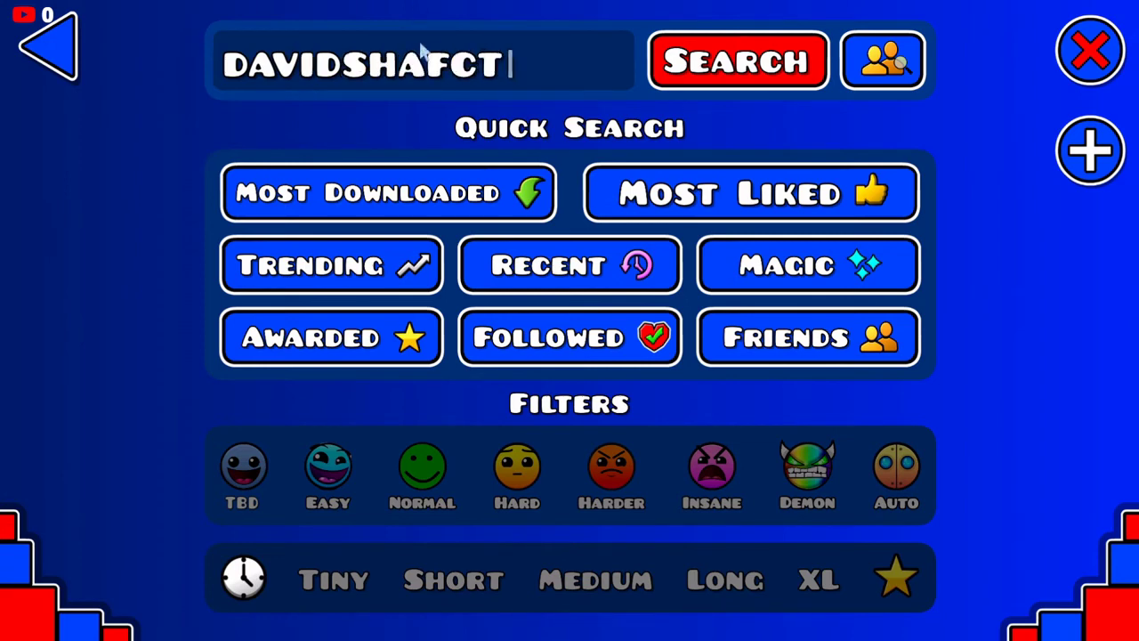
{"action": "key", "text": "BackSpace"}
{"action": "type", "text": "T"}
{"action": "left_click", "coordinate": [881, 61]}
Step: View the found player's profile, then return to the search screen
{"action": "left_click", "coordinate": [523, 162]}
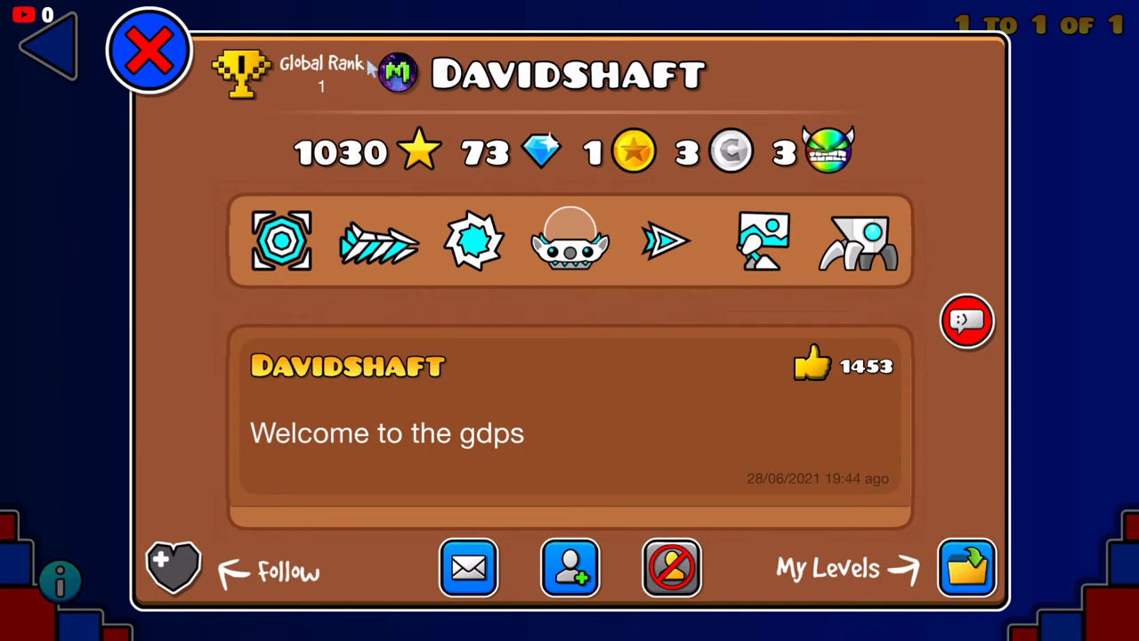
{"action": "left_click", "coordinate": [147, 58]}
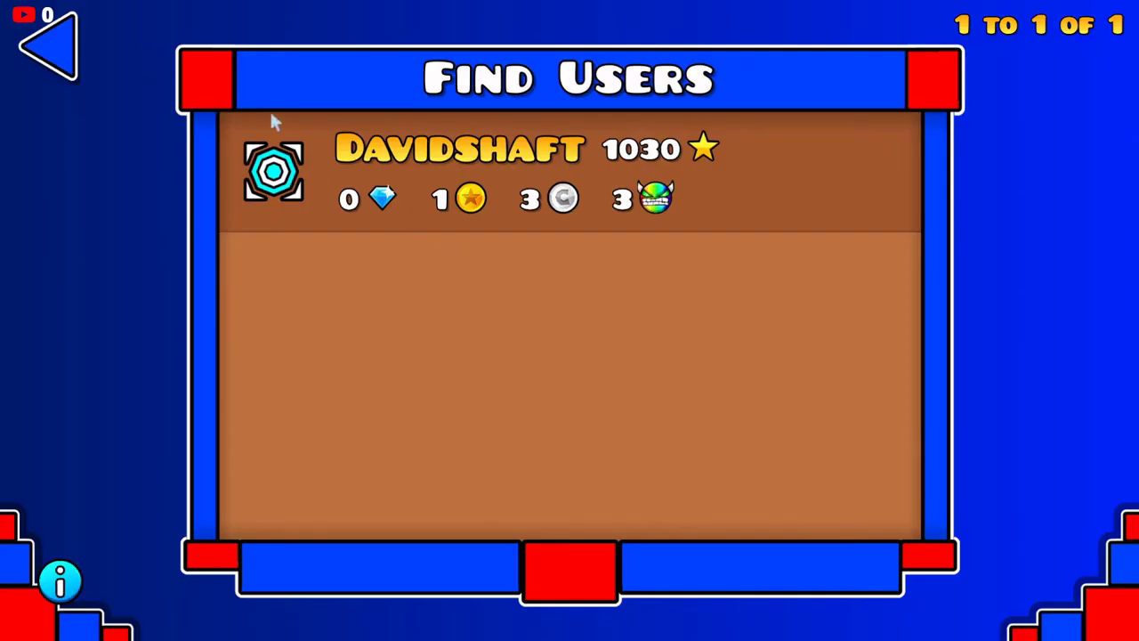
{"action": "left_click", "coordinate": [79, 52]}
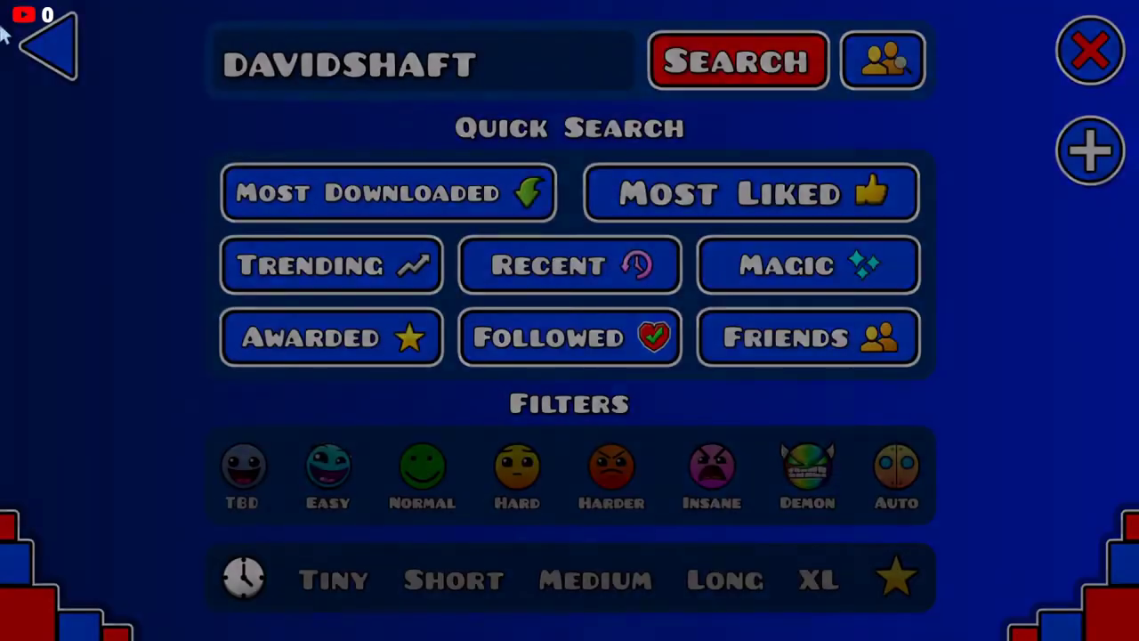